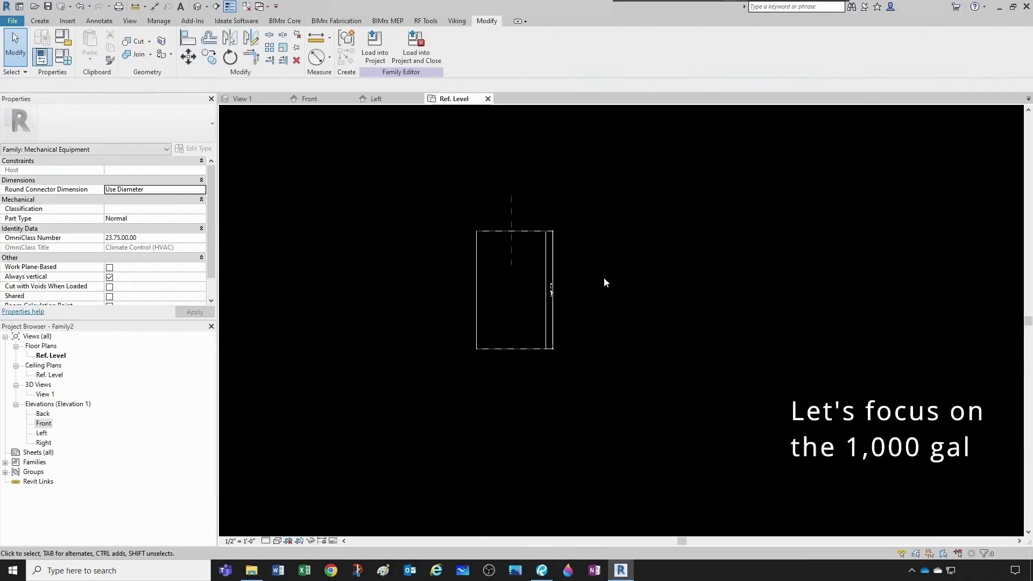
- Make 1,000 Gal Slim the current family type of the tank
click(41, 57)
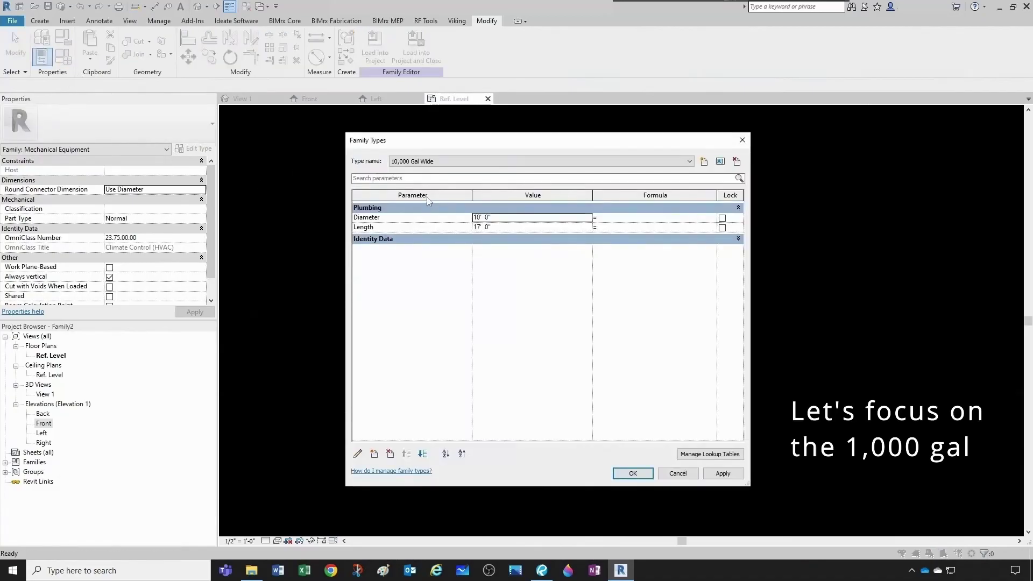
click(433, 161)
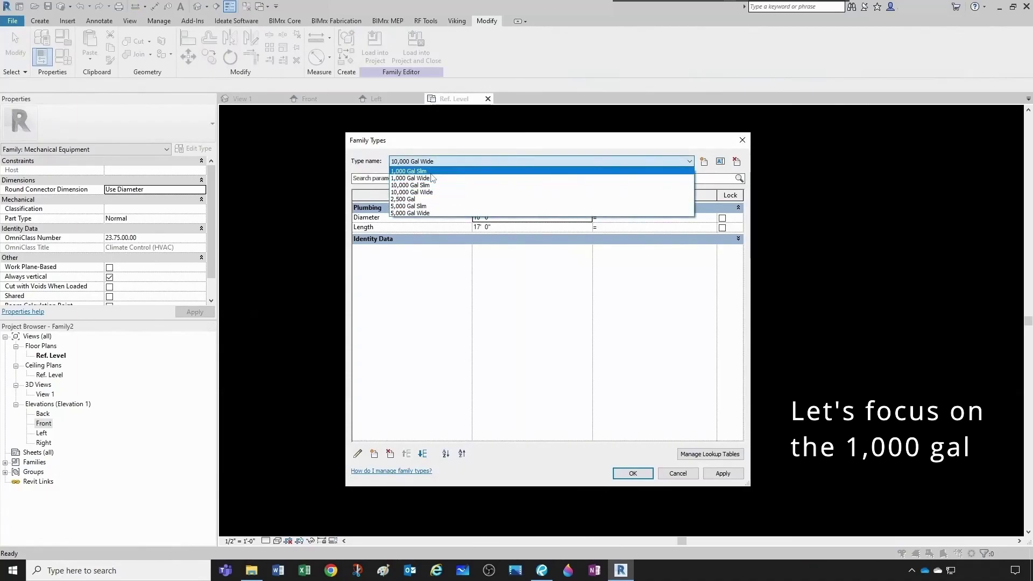
click(433, 171)
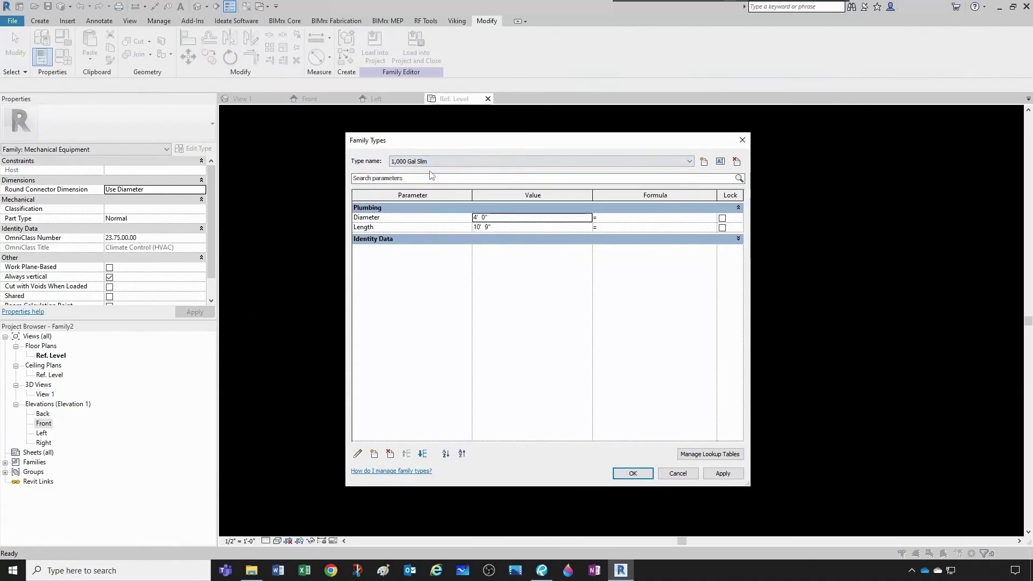
click(633, 473)
scroll(592, 301, up, 5)
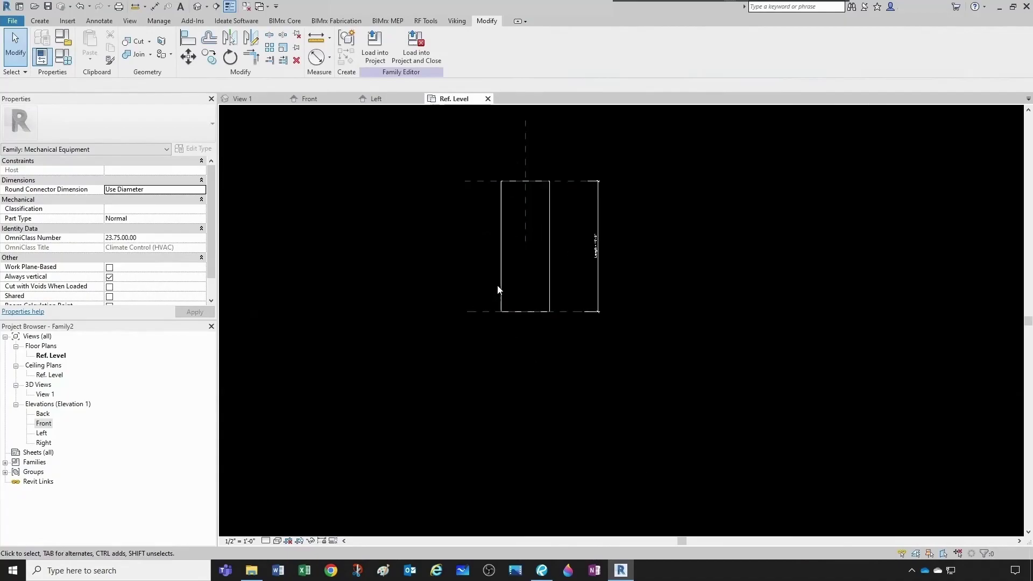
scroll(611, 317, down, 2)
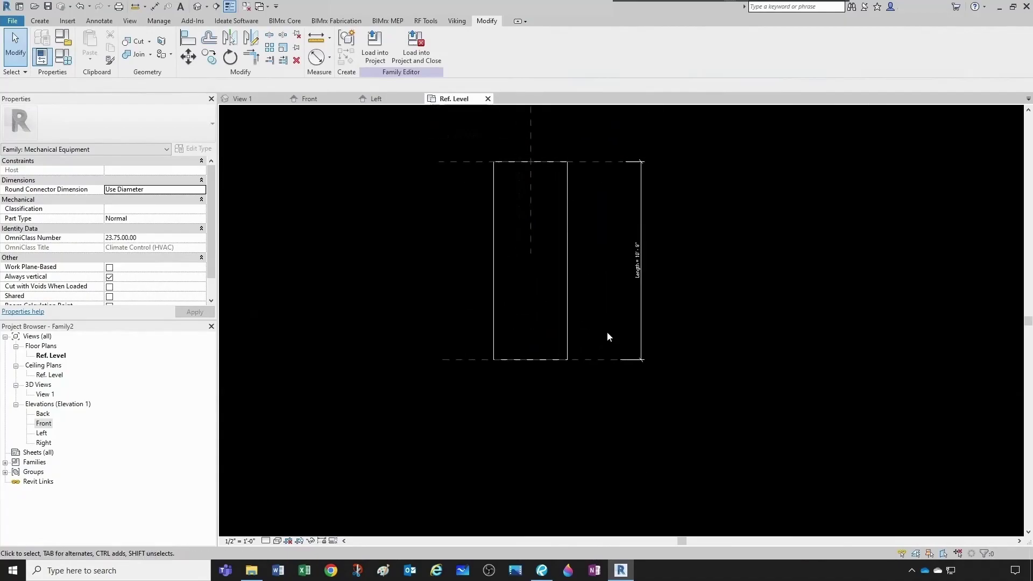
- Switch to Bluebeam Revu to examine the underground tank diagram in the sizing guide, then return to the Revit family
key(alt+Tab)
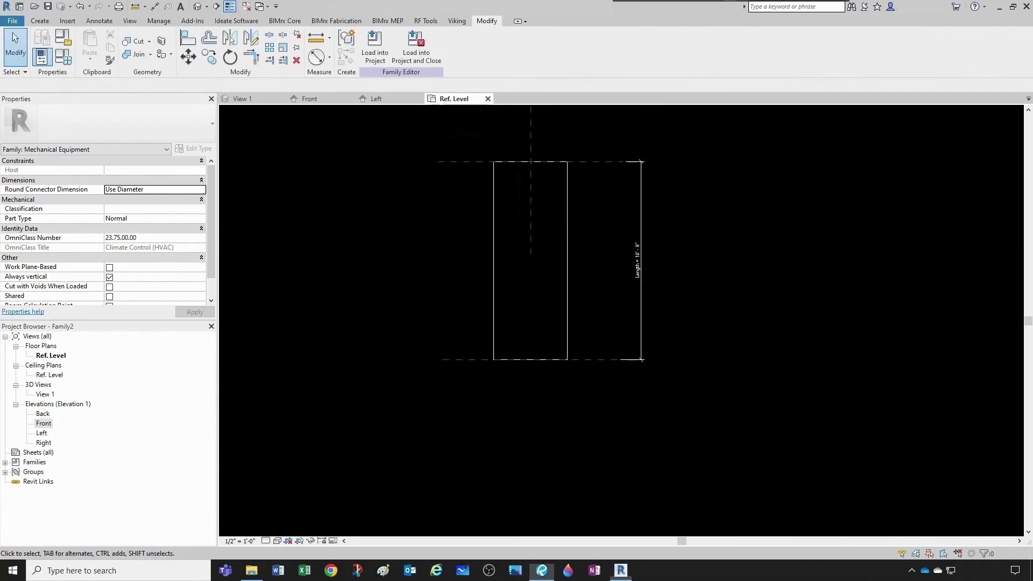
scroll(603, 327, up, 4)
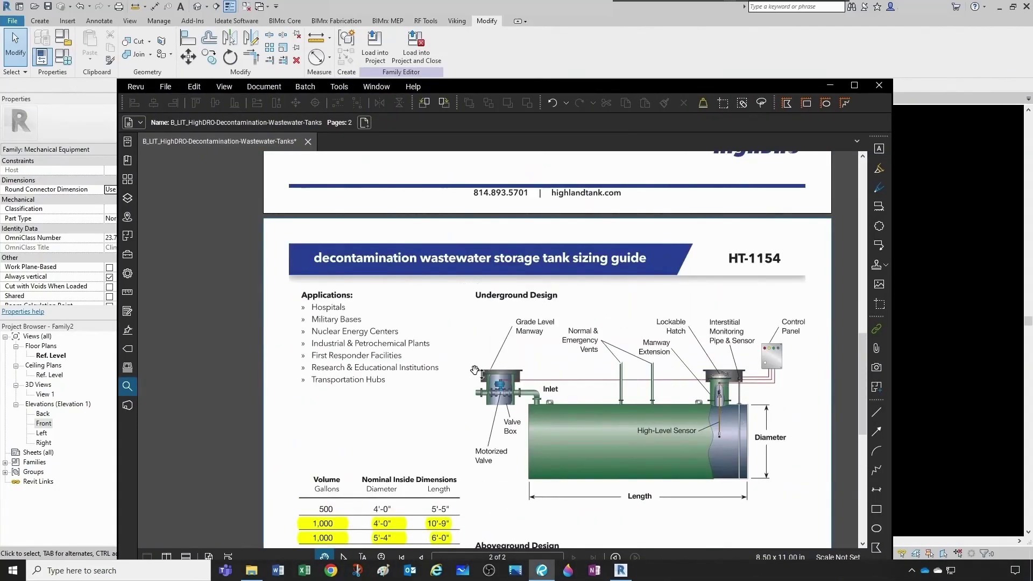
drag(574, 90, 1032, 82)
click(689, 347)
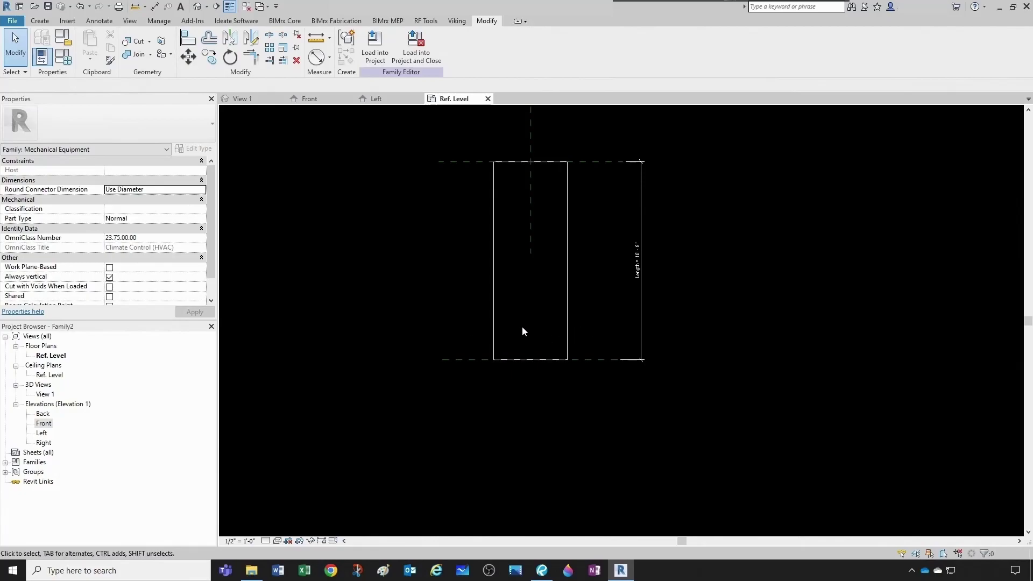
- Draw a horizontal reference plane across the tank about 2' 2 1/4" above the Front reference plane
click(472, 357)
right_click(472, 357)
click(510, 194)
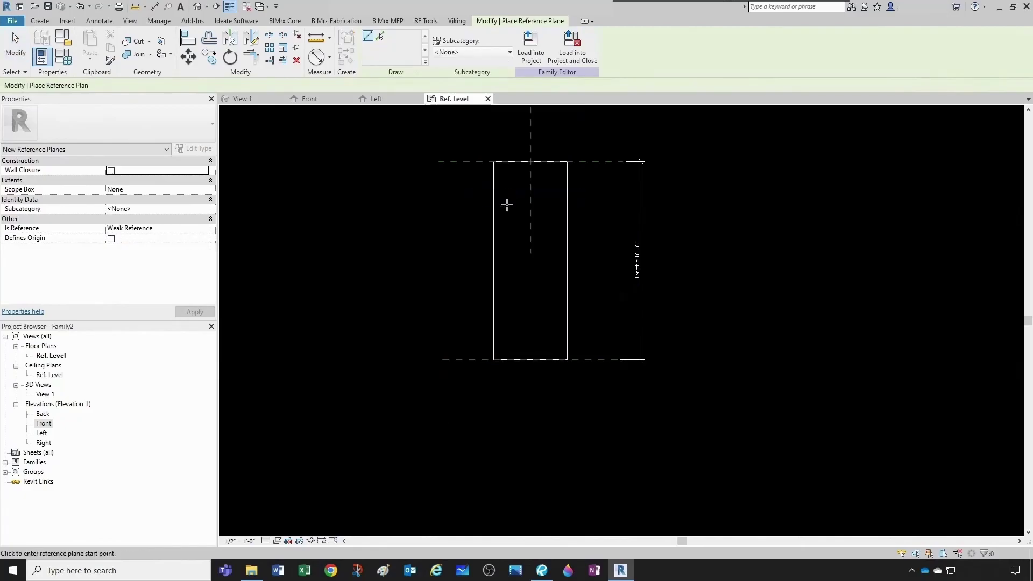
click(452, 320)
click(627, 320)
key(Escape)
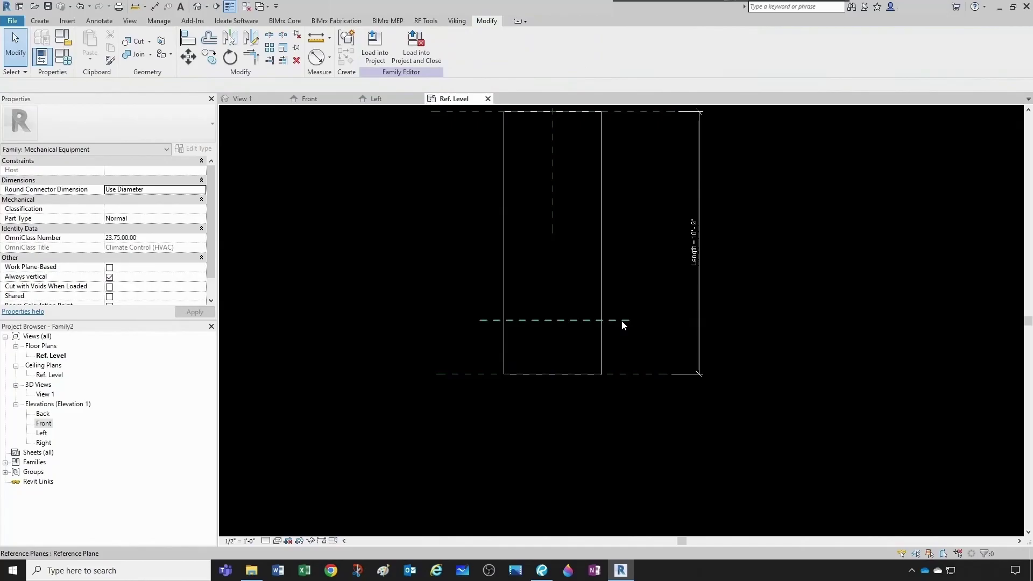
- Name the new reference plane near the tank's front end "Monitor M01"
click(622, 323)
click(616, 330)
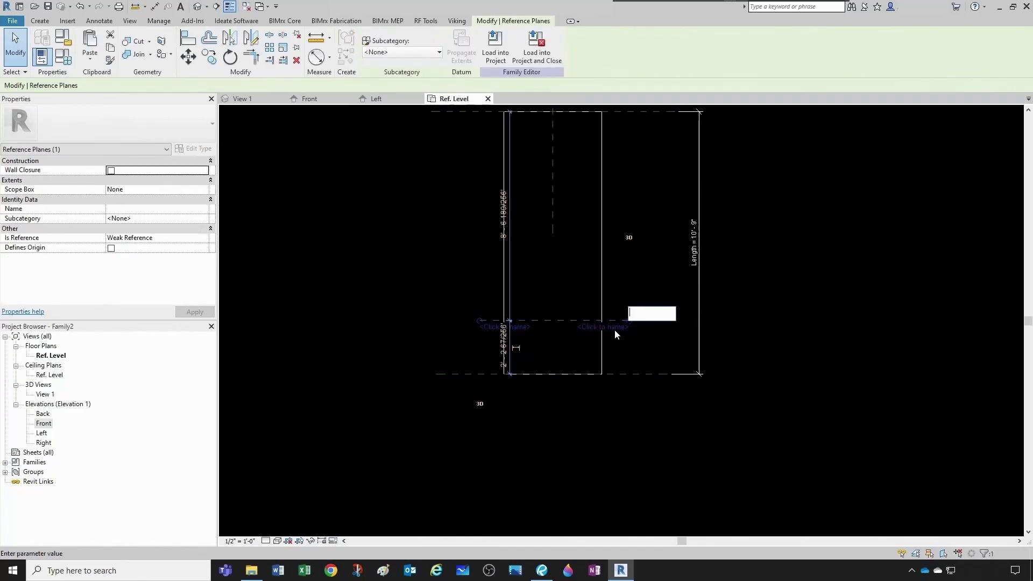
text(Monitor M01)
click(611, 297)
- Add an aligned dimension between the Front reference plane and the monitor reference plane, placed outside the tank
scroll(612, 296, down, 1)
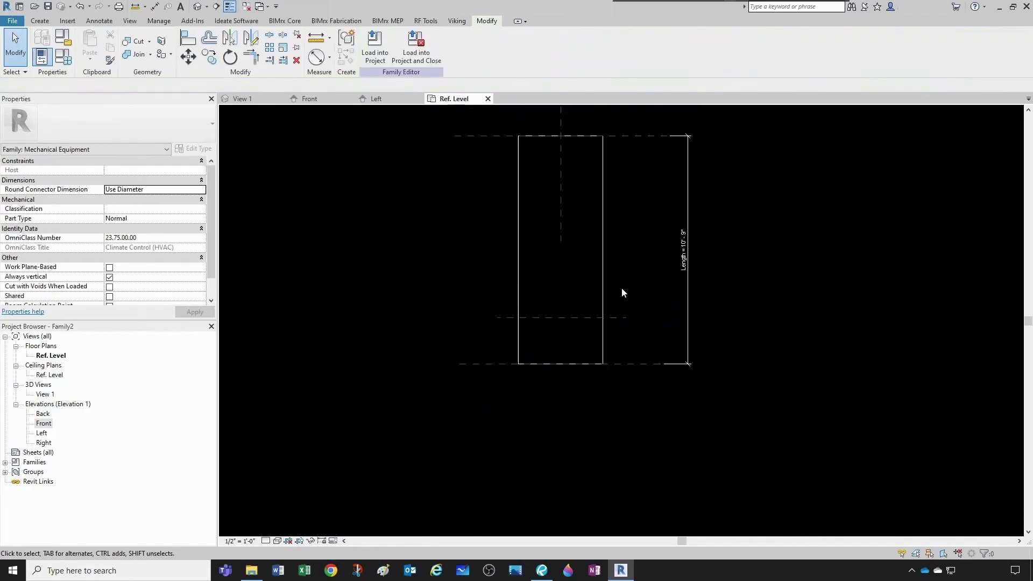
key(d)
key(i)
scroll(492, 301, up, 1)
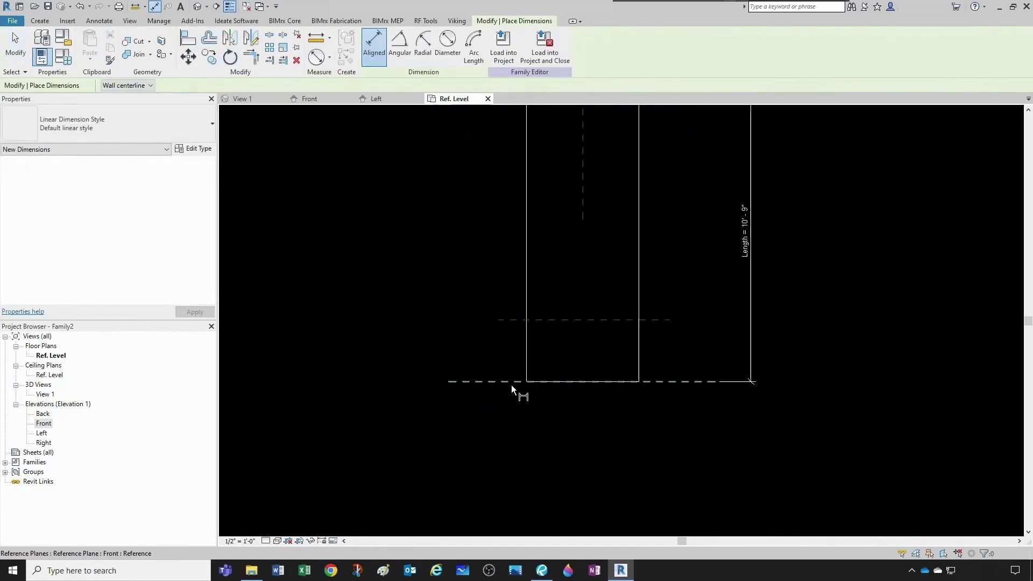
click(511, 384)
click(512, 320)
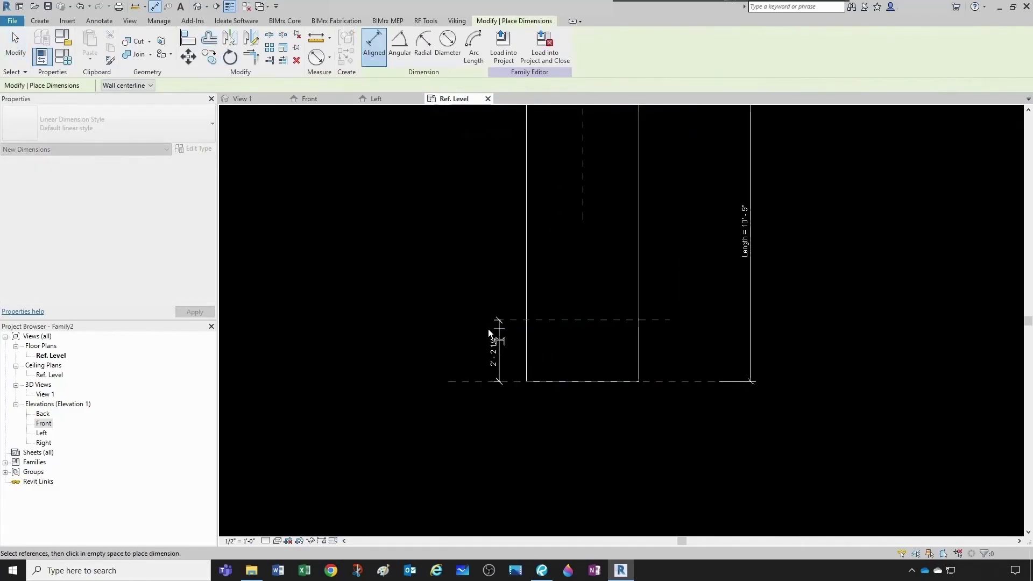
click(464, 335)
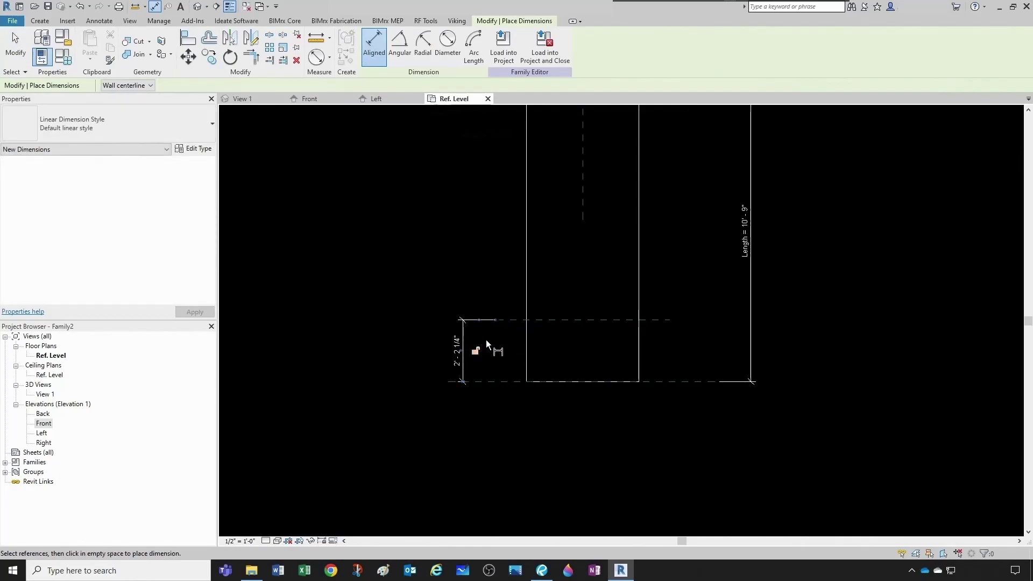
key(Escape)
- Label the dimension with a new family type parameter "Monitor Offset", grouped under Plumbing
click(464, 333)
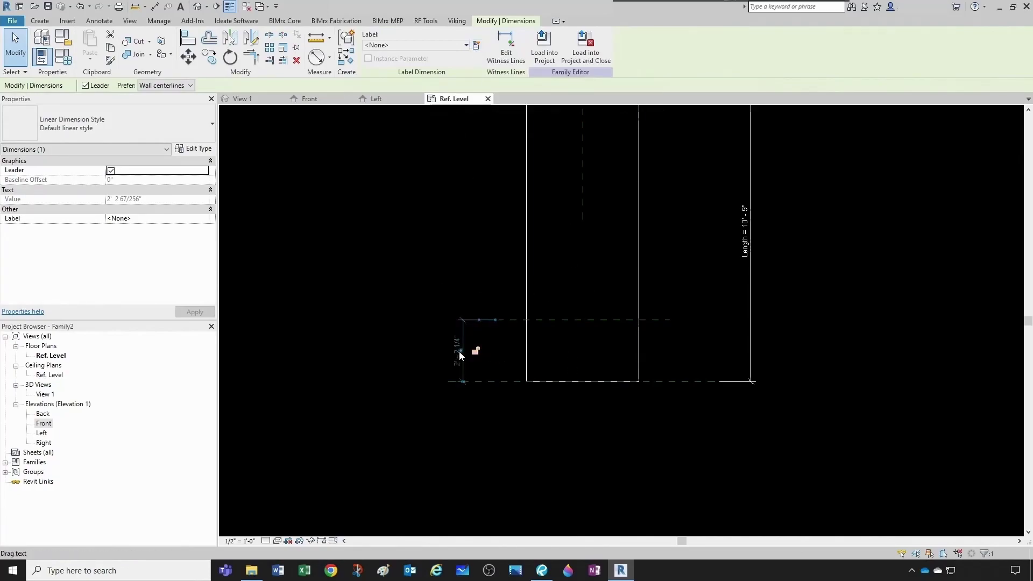
click(476, 47)
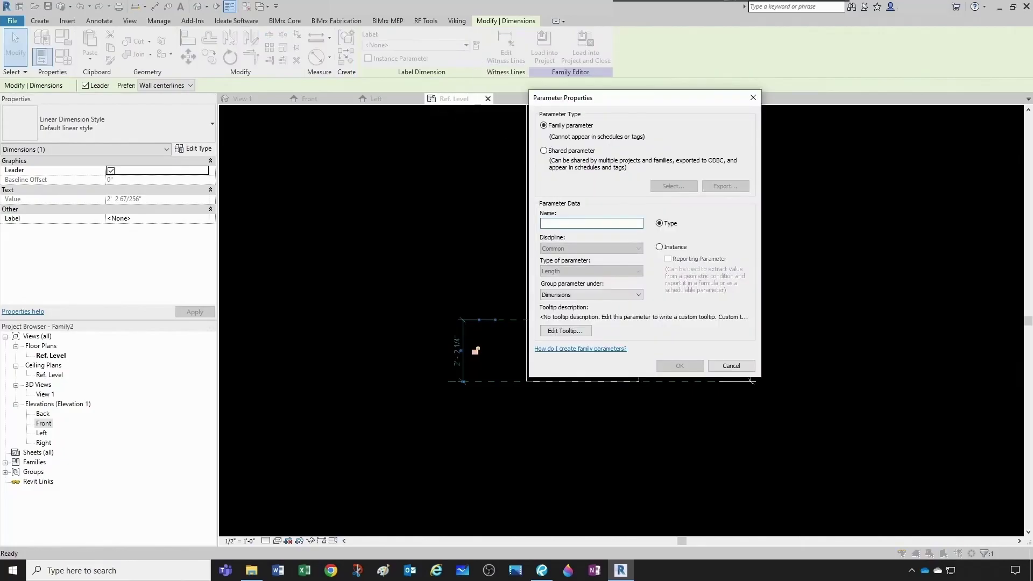
text(Monitor Offset)
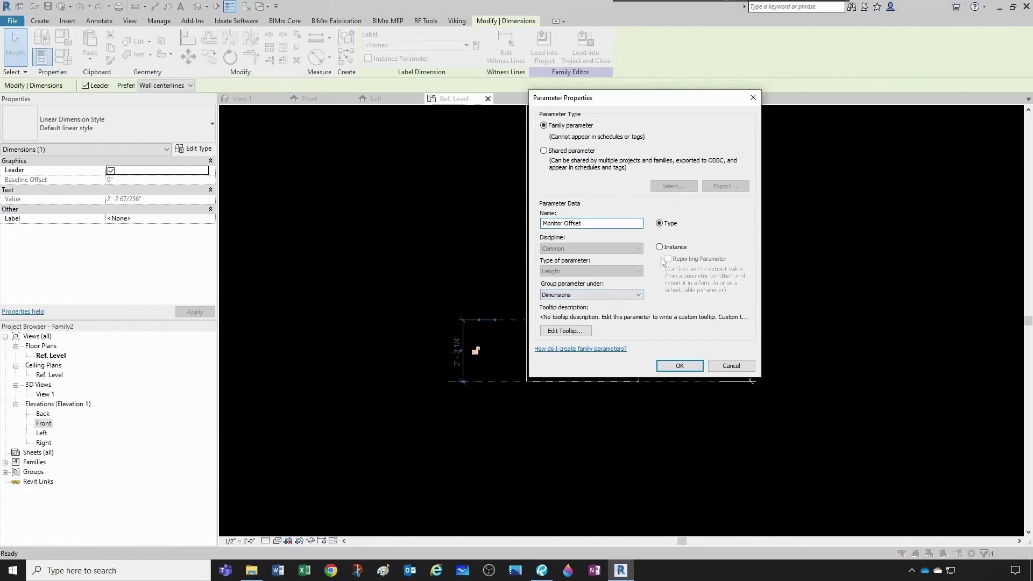
click(632, 298)
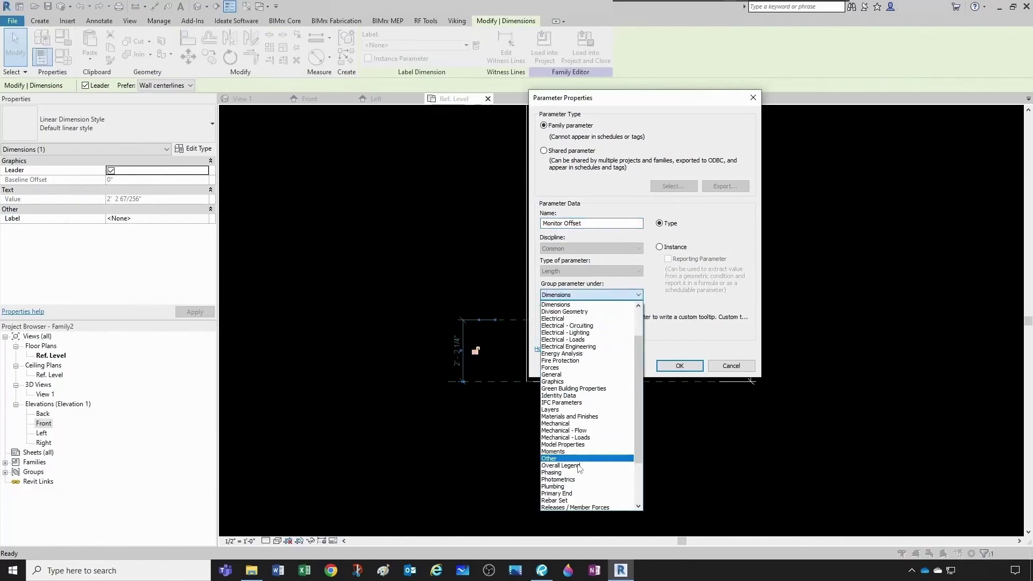
click(577, 483)
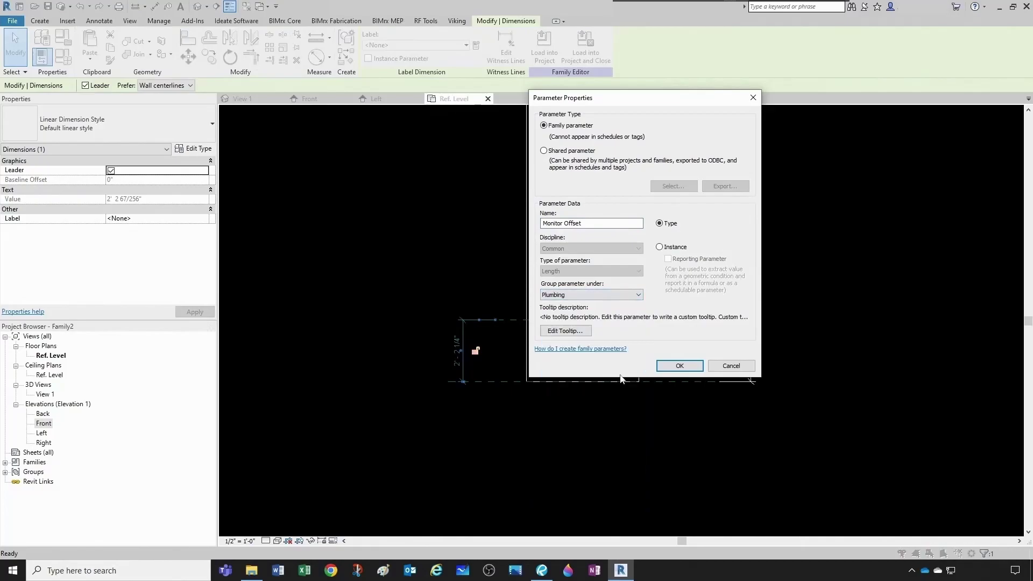
click(679, 366)
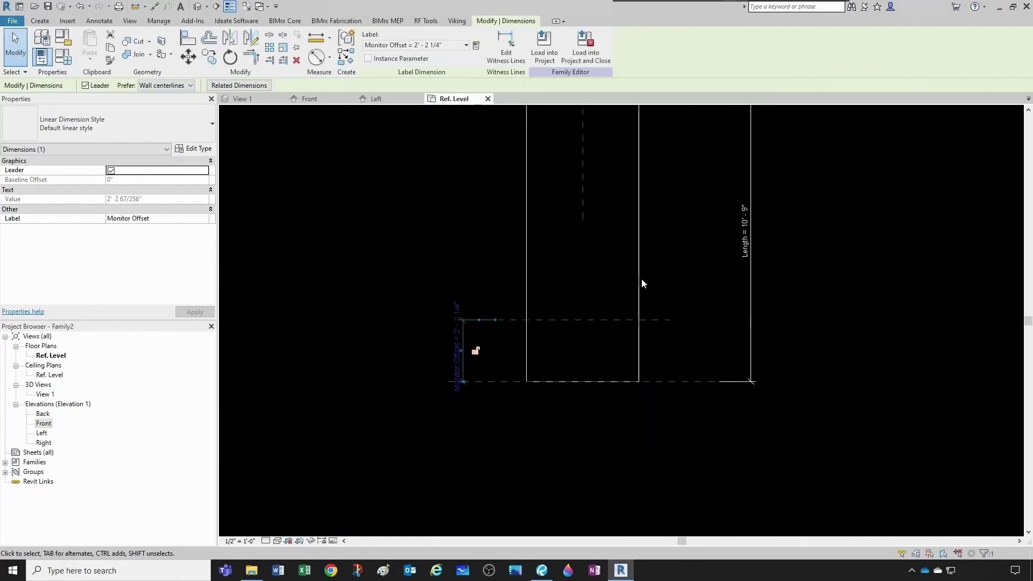
click(490, 239)
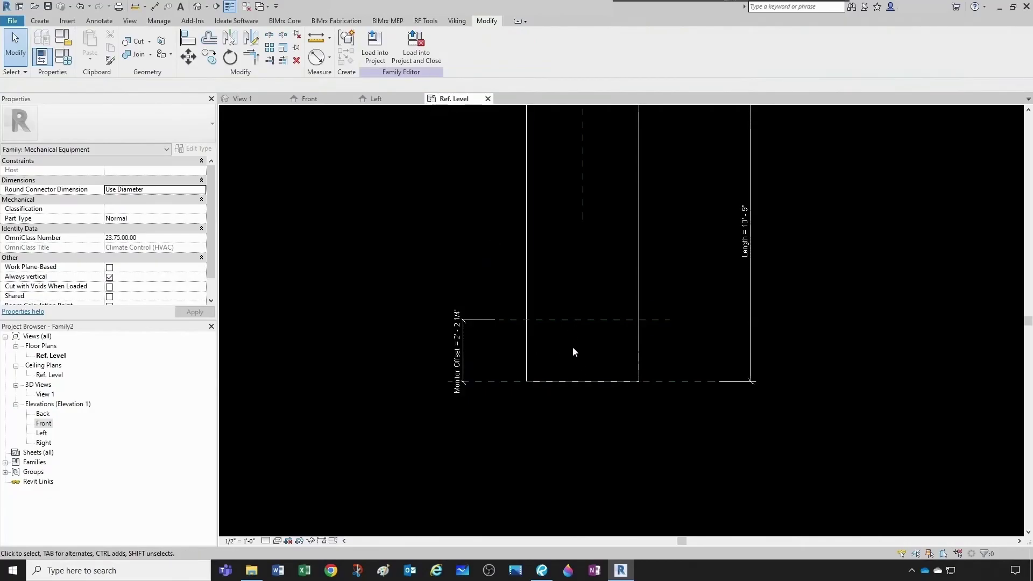
- Give the Monitor Offset parameter the formula (1/6)*Length in the family types
scroll(590, 325, down, 2)
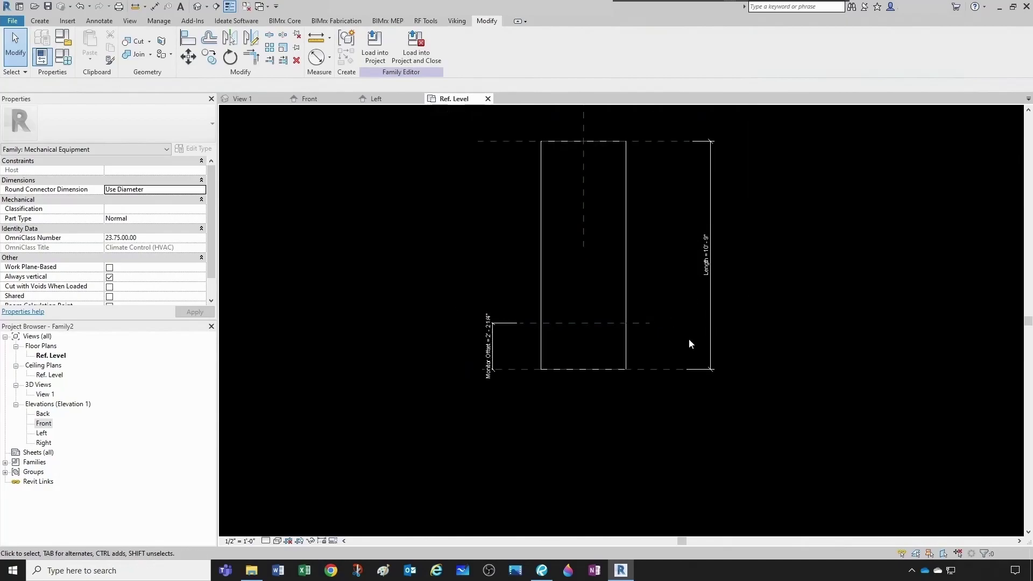
scroll(608, 344, up, 1)
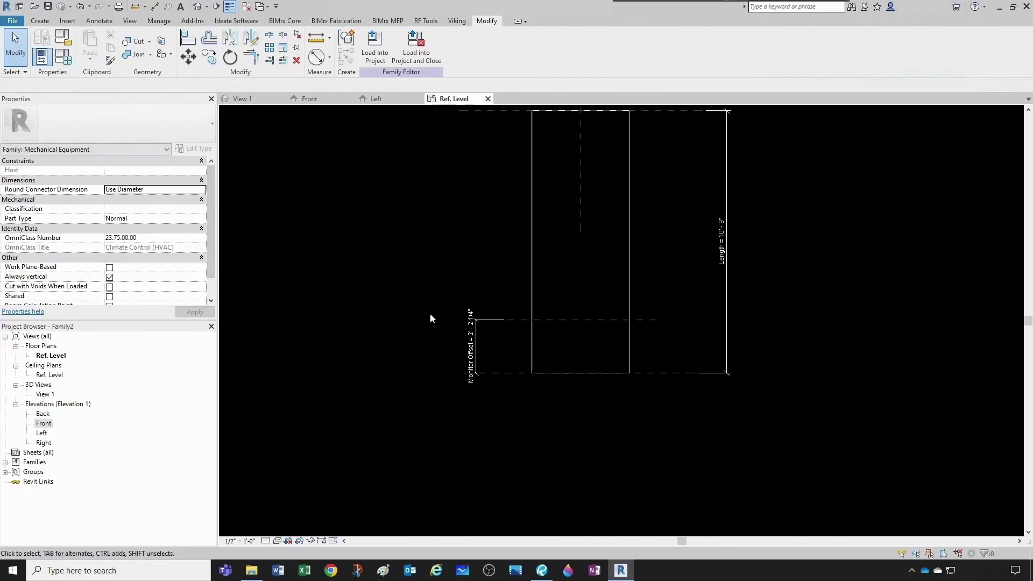
click(68, 62)
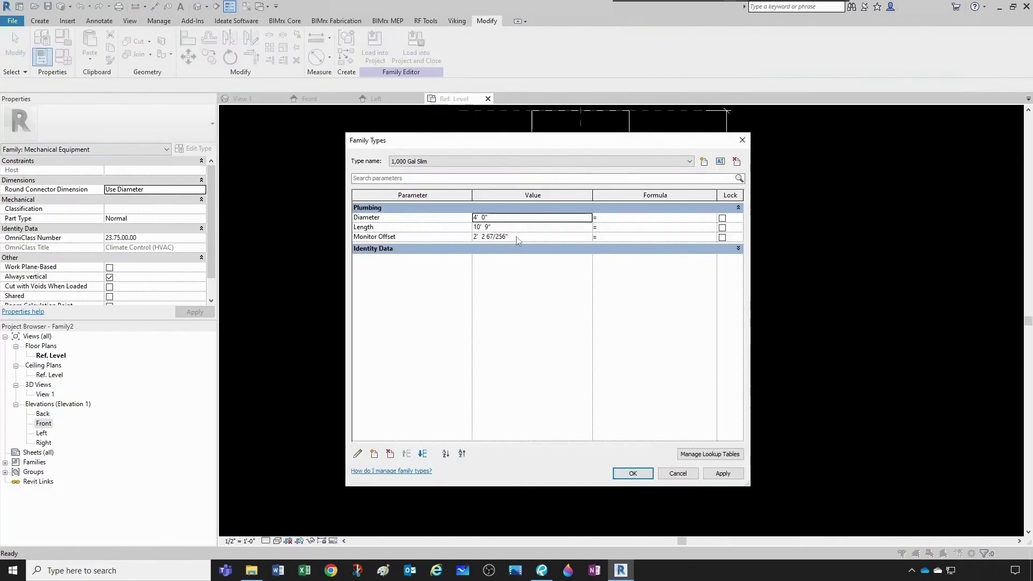
click(385, 227)
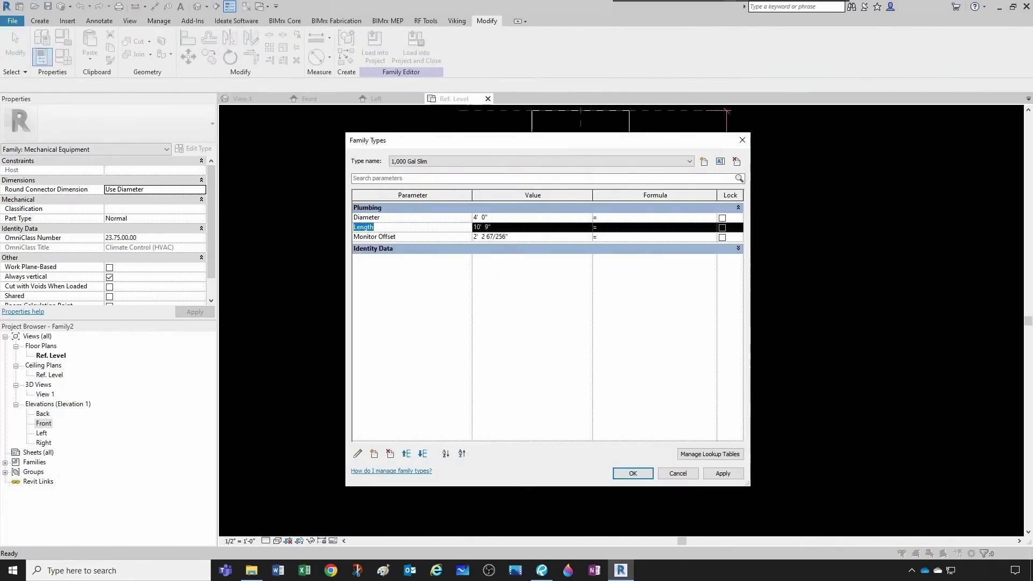
double_click(373, 227)
click(602, 238)
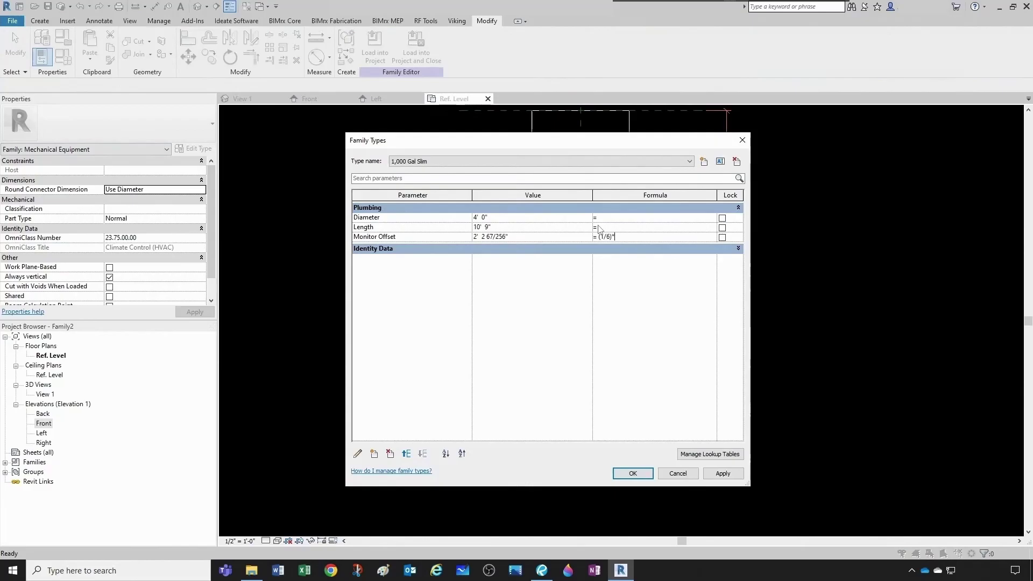
text((1/6)*Length)
key(Return)
click(633, 474)
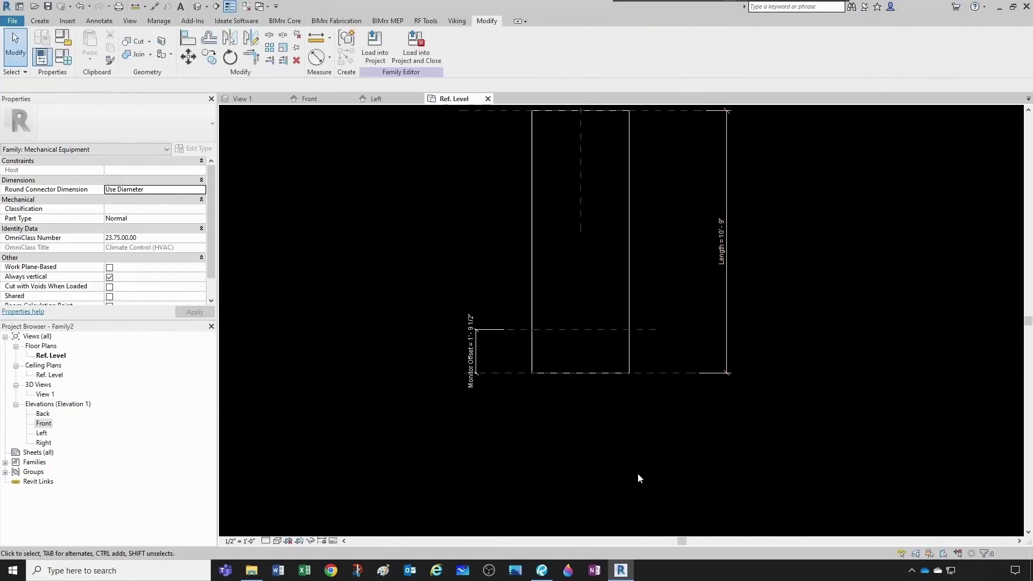
- Switch to Bluebeam Revu to check the inlet end of the underground tank diagram, then return to the Revit plan view
scroll(511, 333, down, 2)
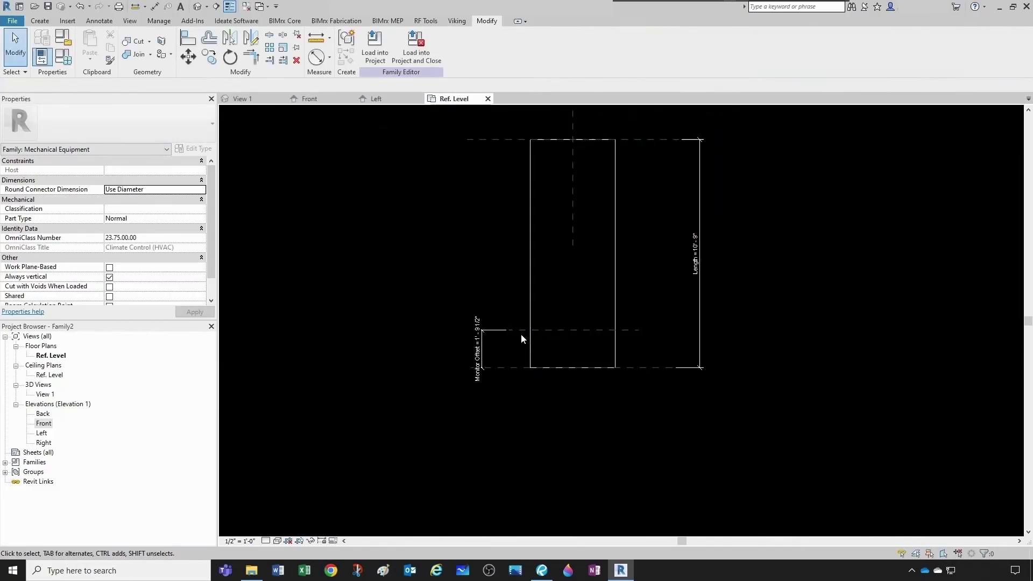
middle_drag(544, 250, 540, 295)
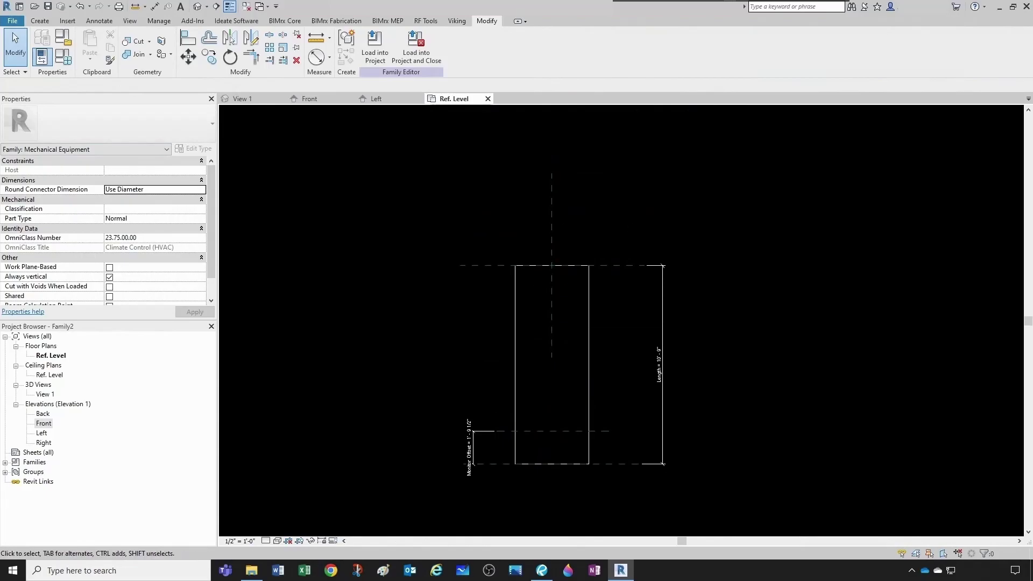
click(542, 570)
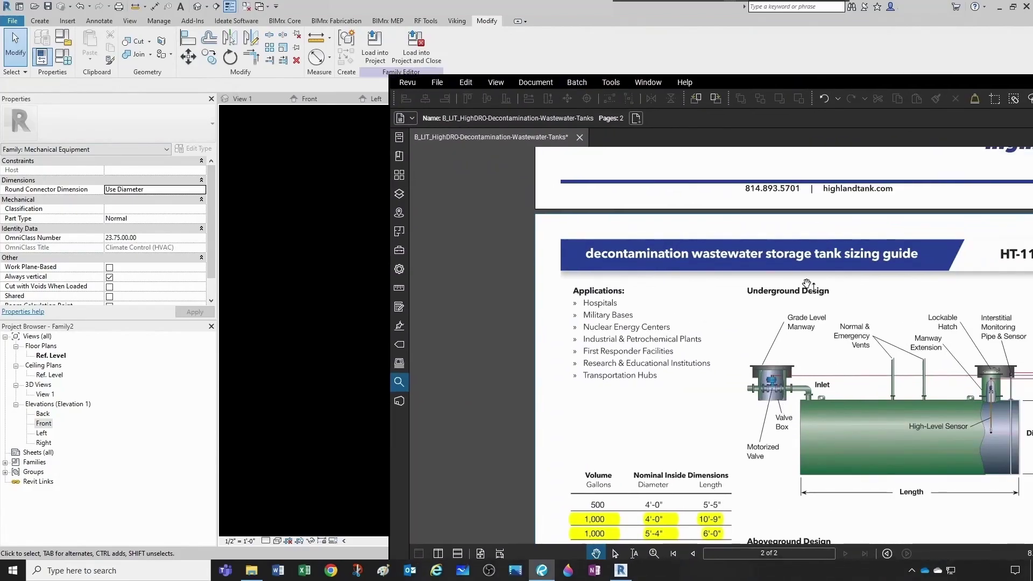
drag(828, 79, 1032, 84)
click(488, 301)
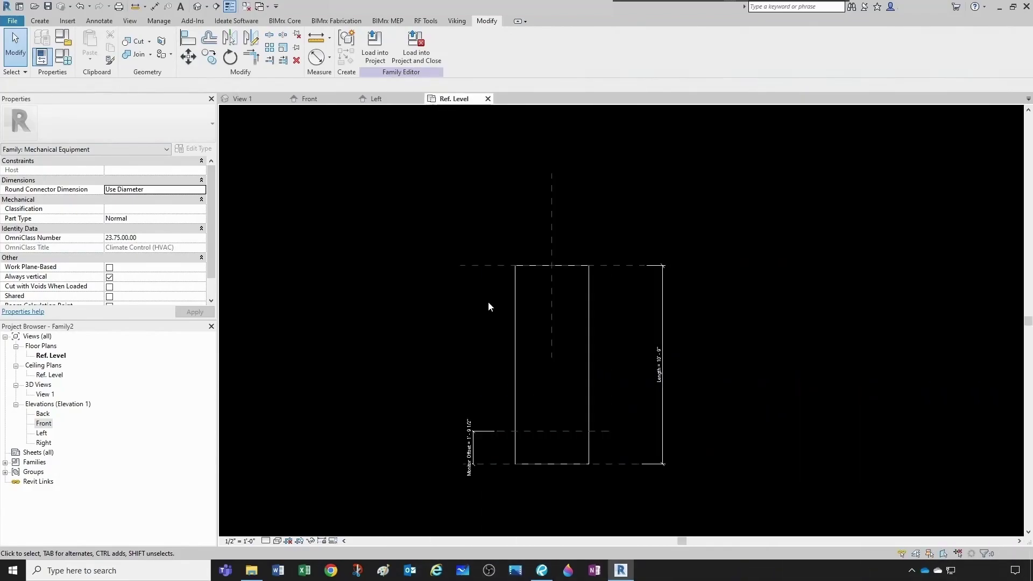
- Draw a horizontal reference plane beyond the tank's back end, crossing the centre reference plane
right_click(491, 267)
click(519, 358)
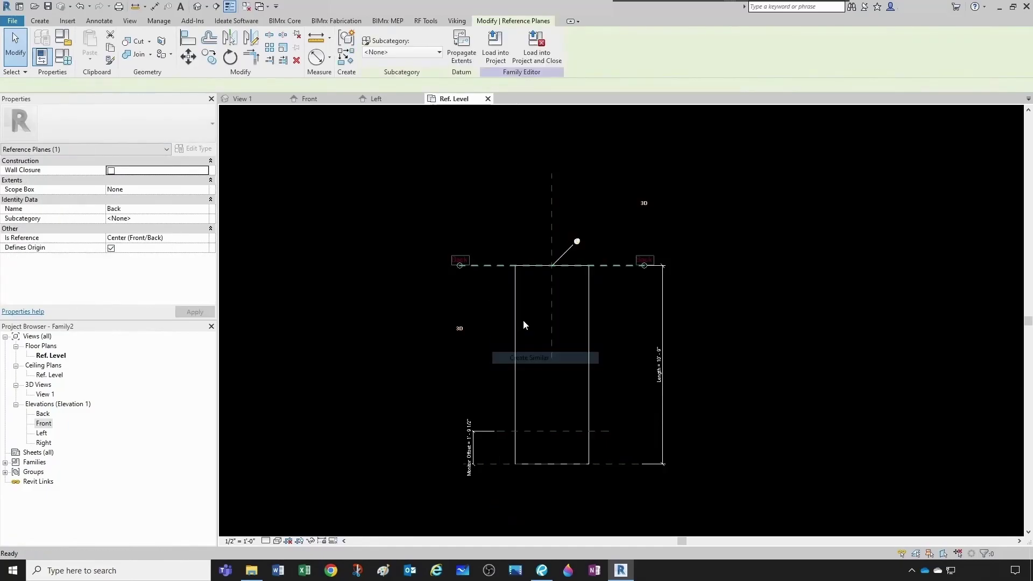
click(497, 234)
click(604, 234)
key(Escape)
key(Escape)
- Add an aligned dimension between the tank's back reference plane and the new horizontal reference plane beyond it
scroll(532, 263, up, 2)
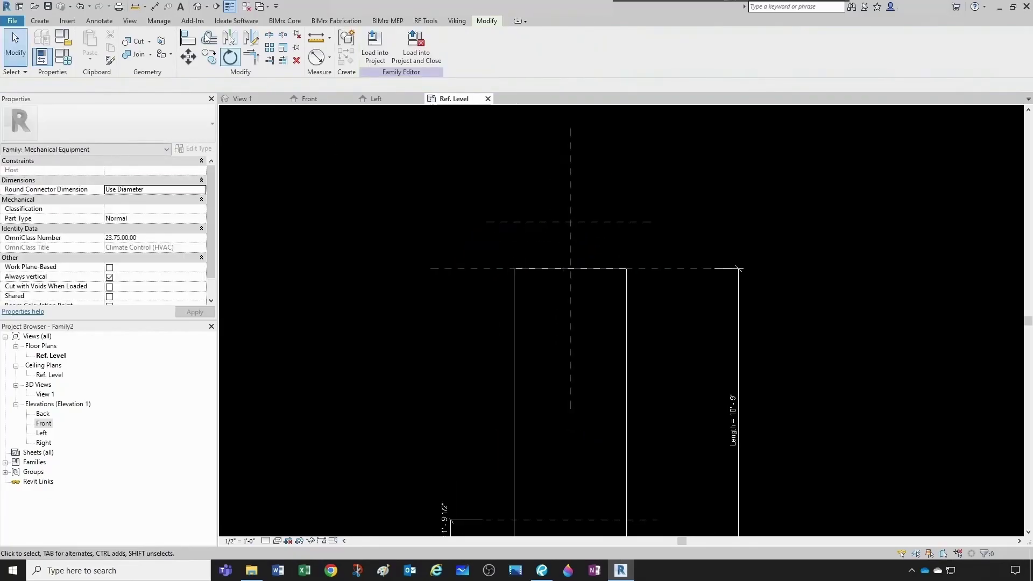
key(d)
key(i)
scroll(483, 244, up, 1)
click(504, 275)
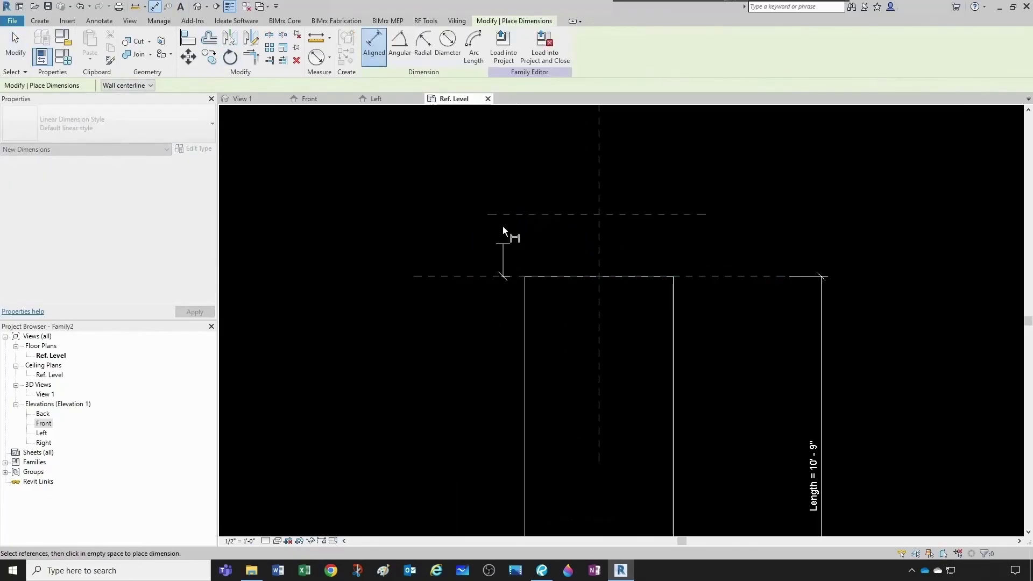
click(502, 213)
click(444, 201)
key(Escape)
- Label the new back-end dimension with a new family type parameter "Valve Offset", grouped under Plumbing
scroll(460, 241, down, 2)
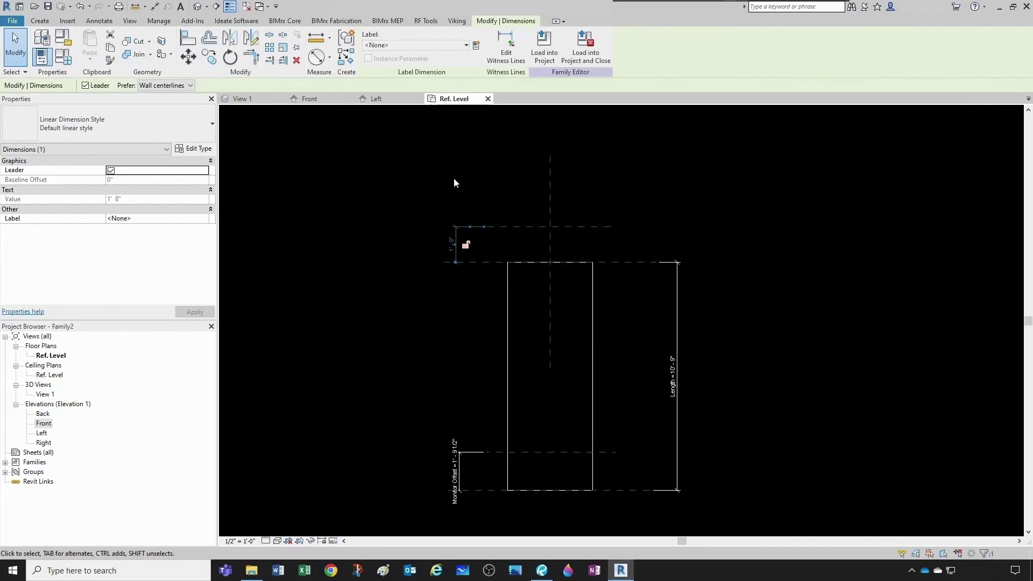
click(477, 46)
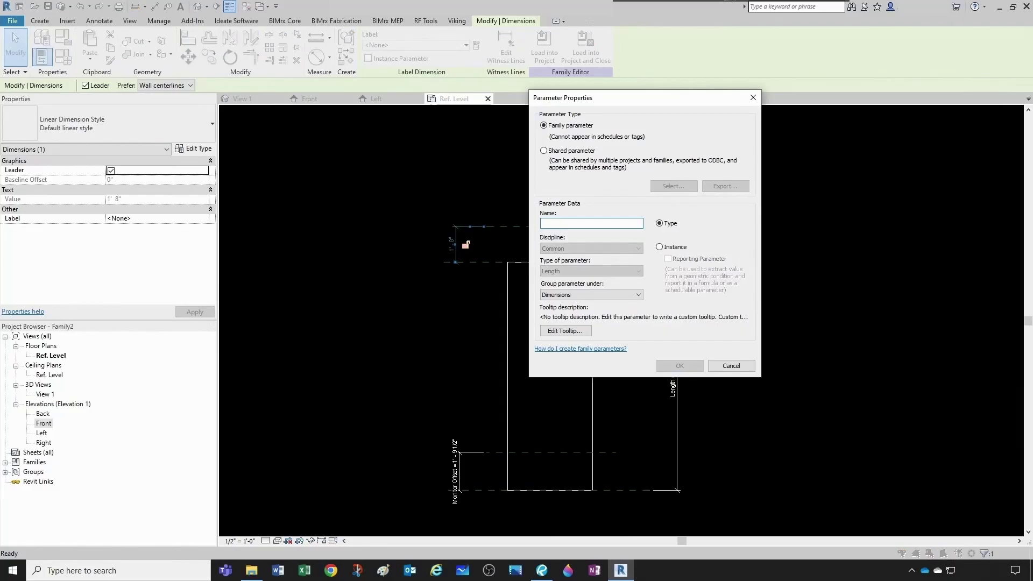
text(Valve Offset)
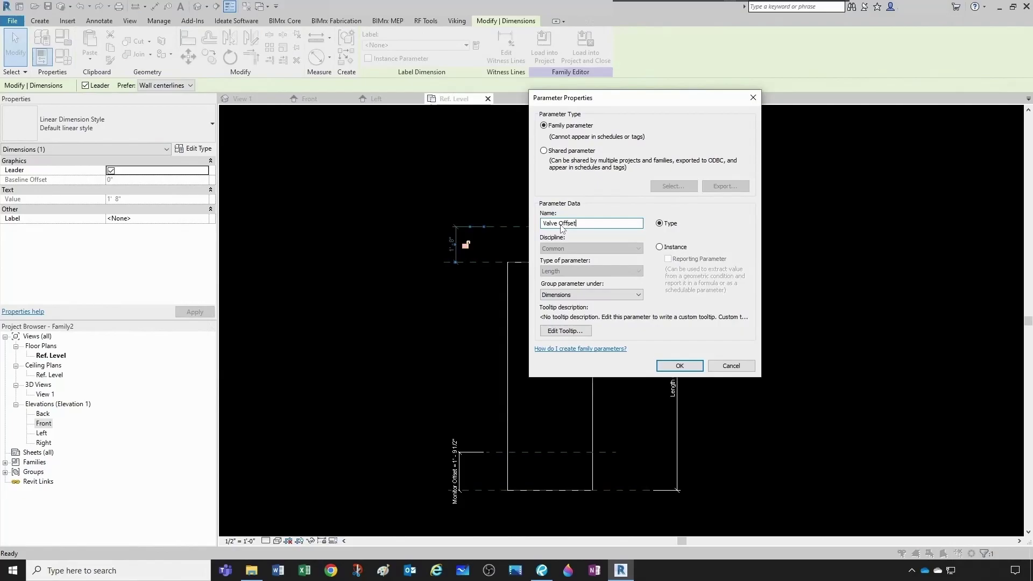
click(615, 293)
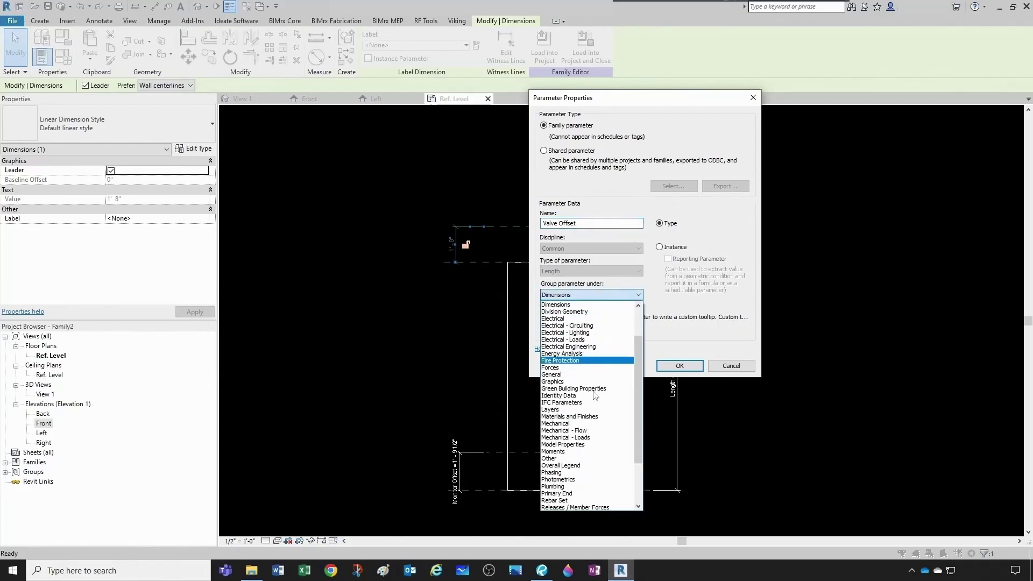
click(600, 487)
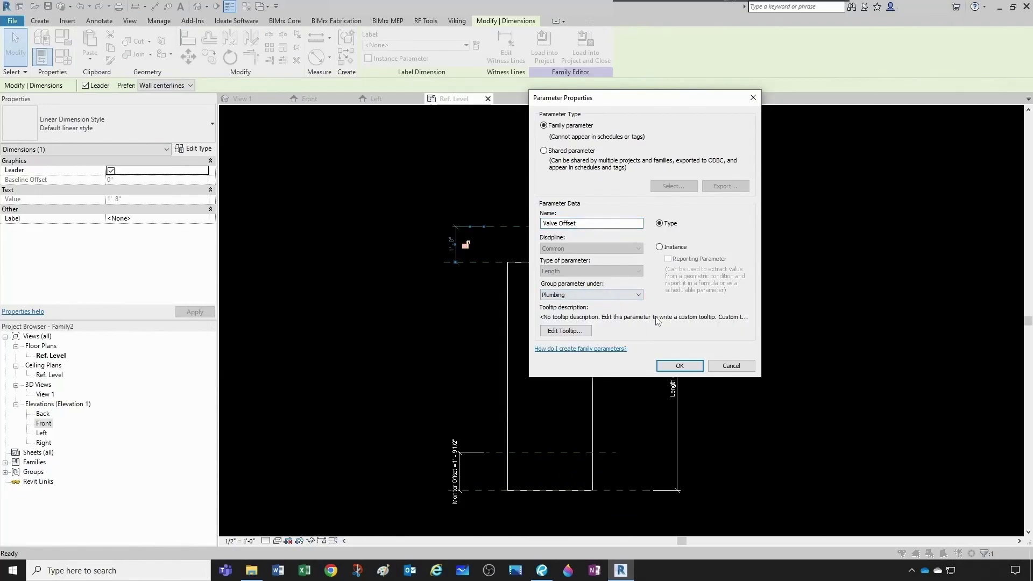
click(666, 368)
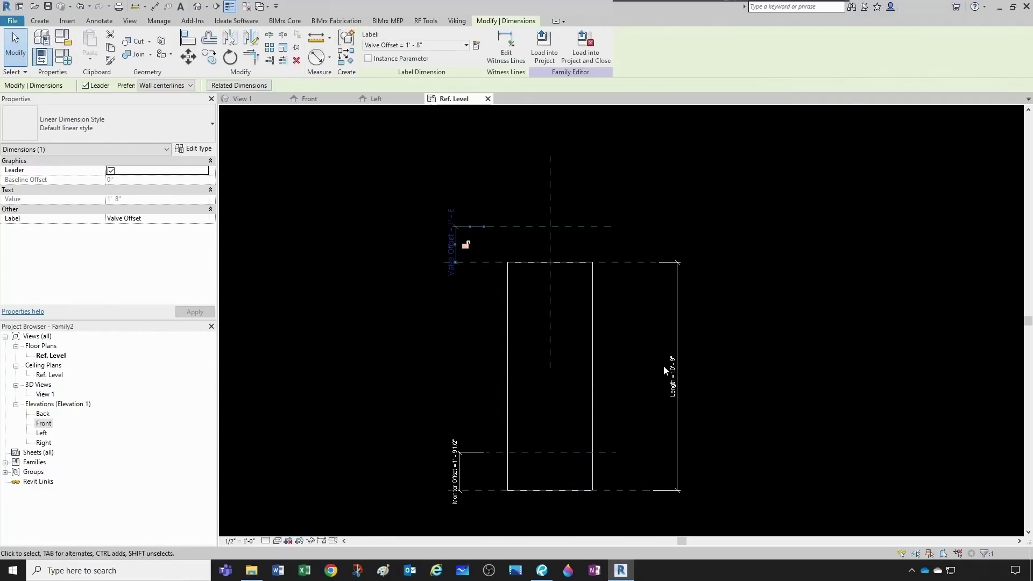
key(Escape)
- Copy the Monitor Offset formula (1 / 6) * Length to the Valve Offset parameter in the family types
click(63, 56)
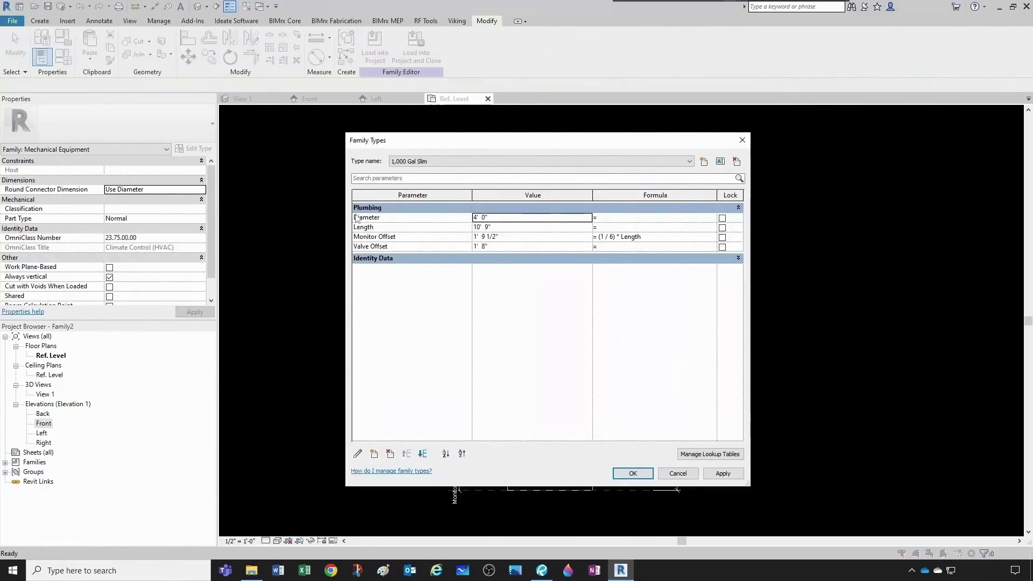
click(644, 237)
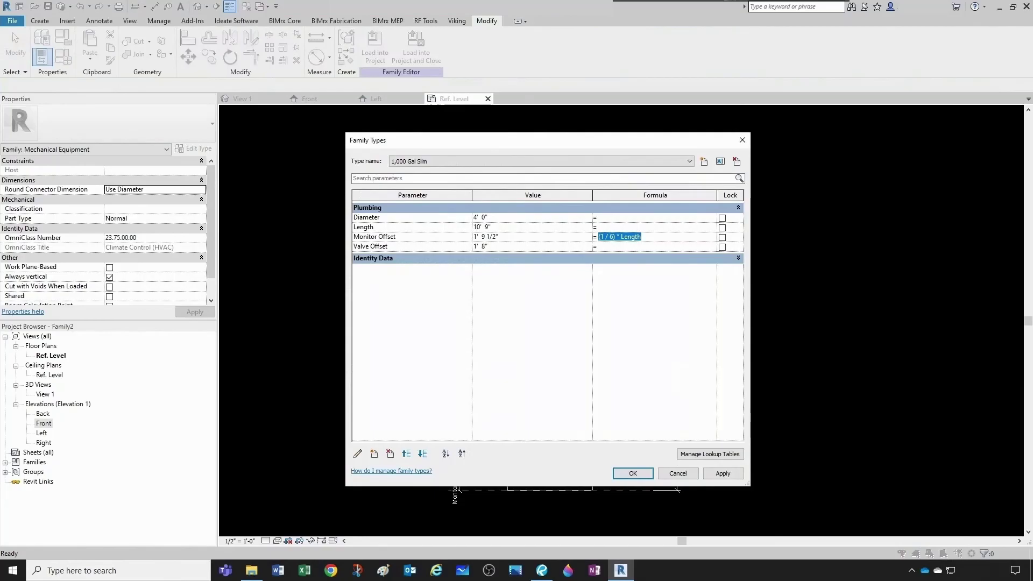
key(ctrl+c)
click(623, 246)
key(ctrl+v)
key(Return)
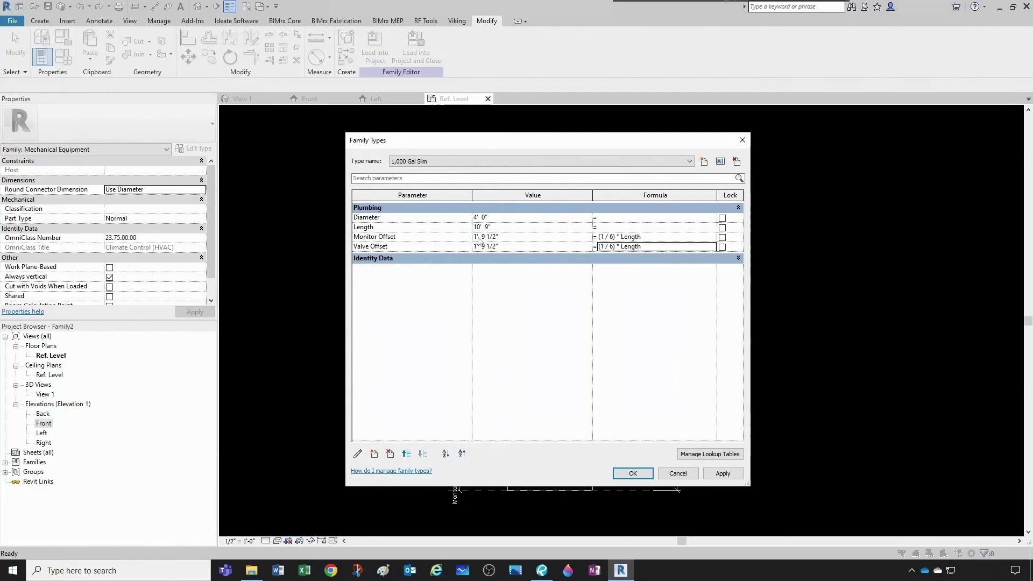
click(631, 477)
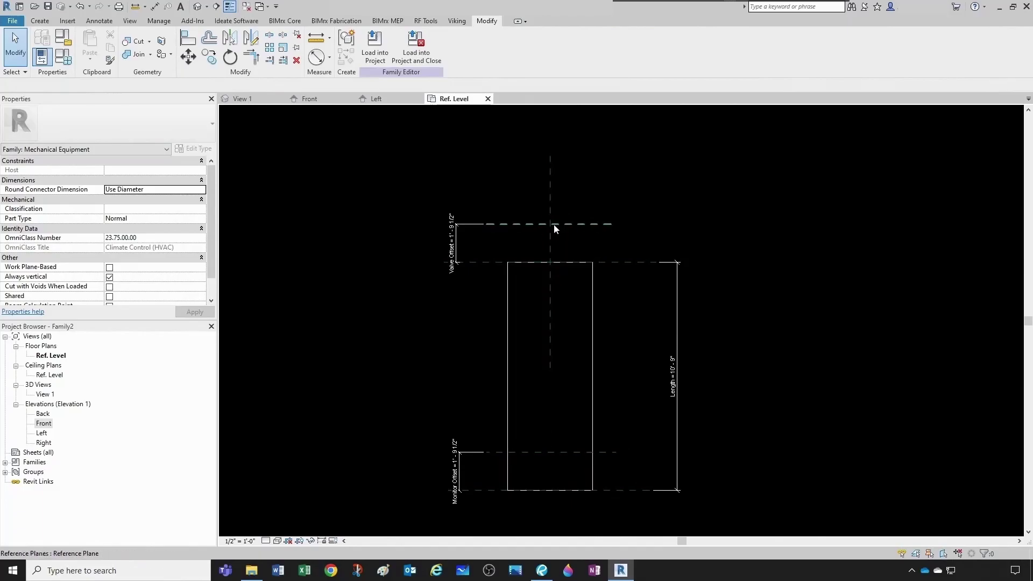
- Switch to Bluebeam Revu to check the fittings on the underground tank diagram, then return to the Revit plan view
click(39, 21)
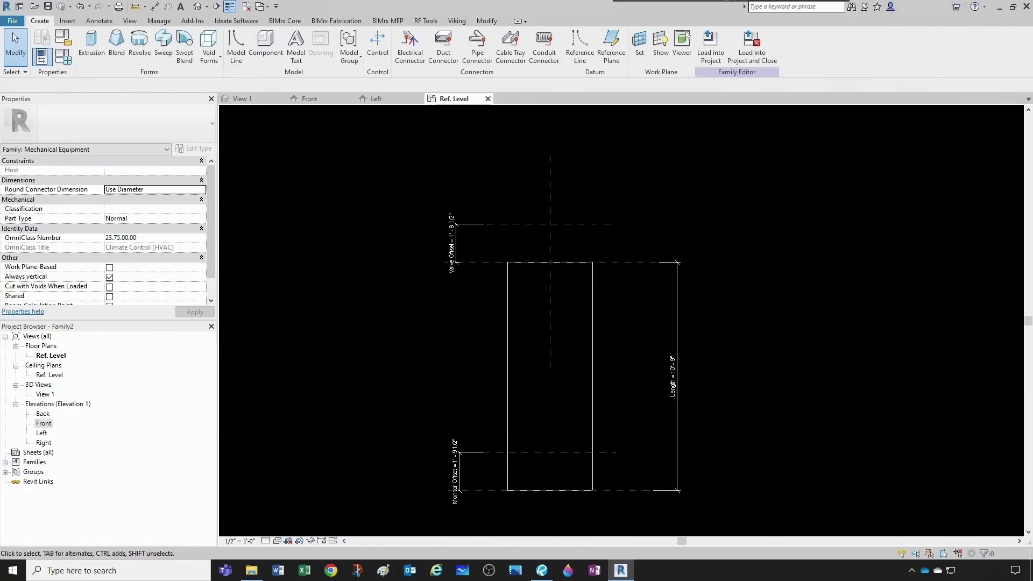
click(542, 570)
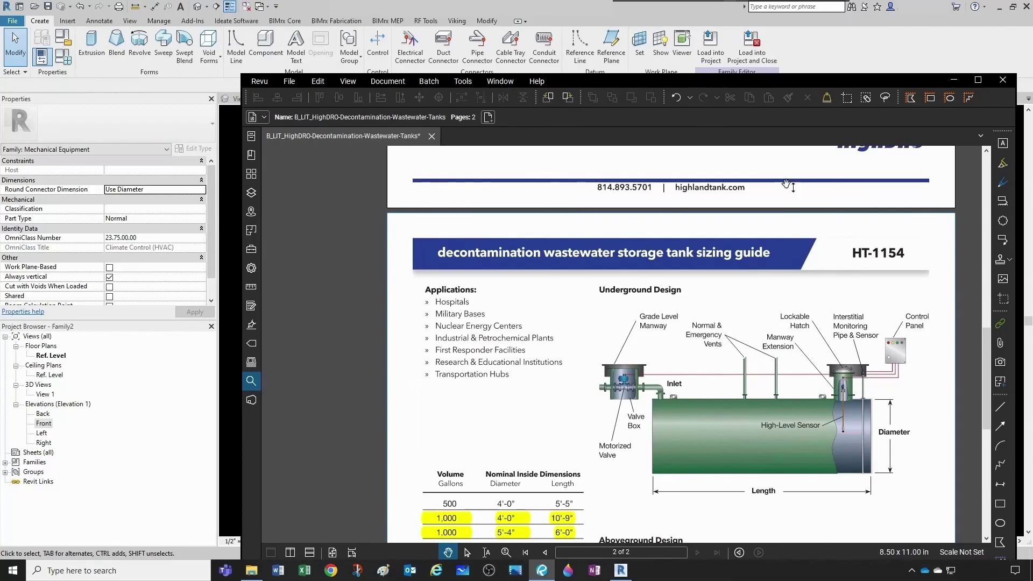
drag(790, 85, 1032, 86)
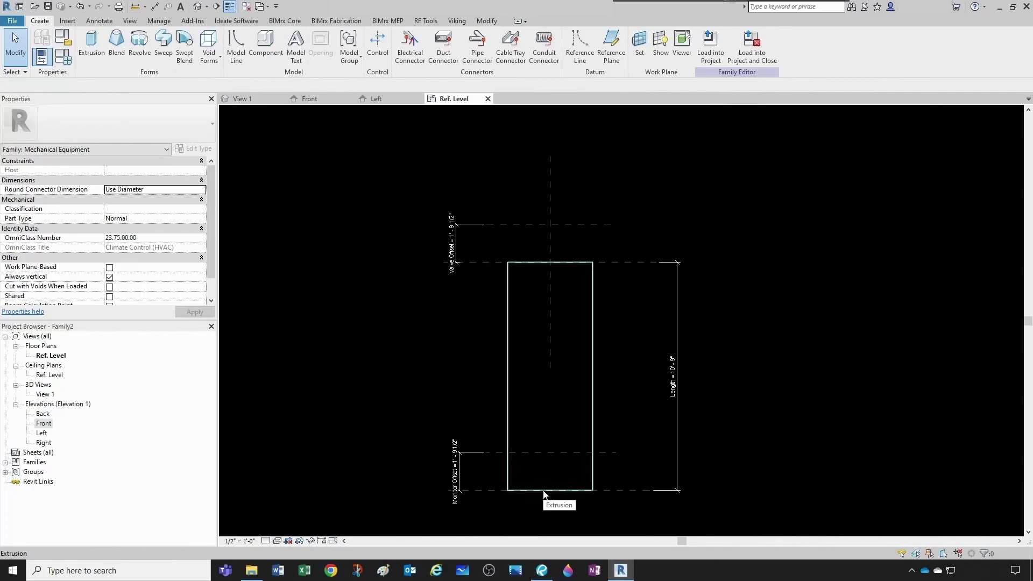
- In the Front elevation, draw a horizontal reference plane about 1'-6" above the tank's centre and dimension it from the centre plane
double_click(42, 424)
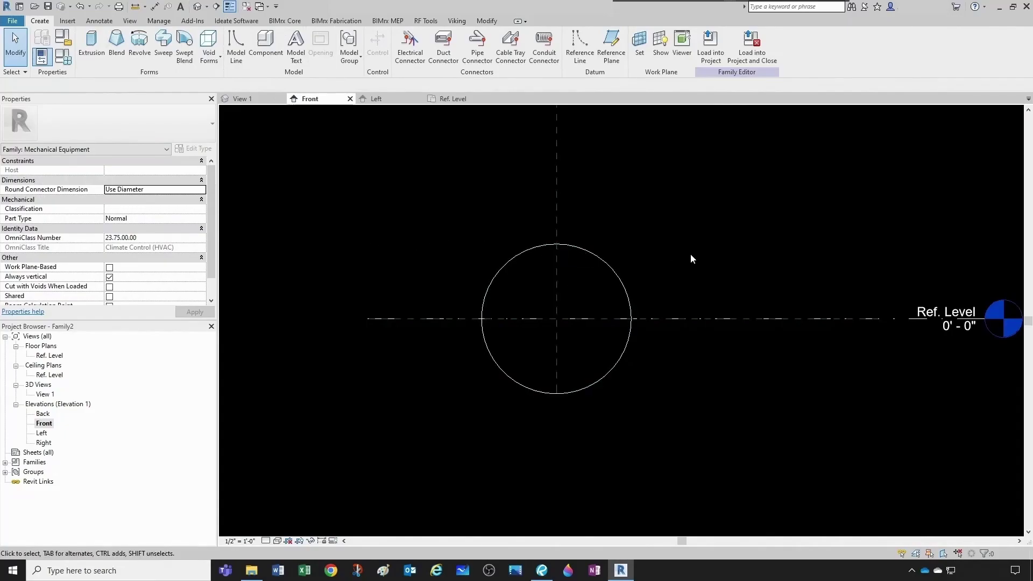
click(471, 324)
scroll(715, 381, down, 2)
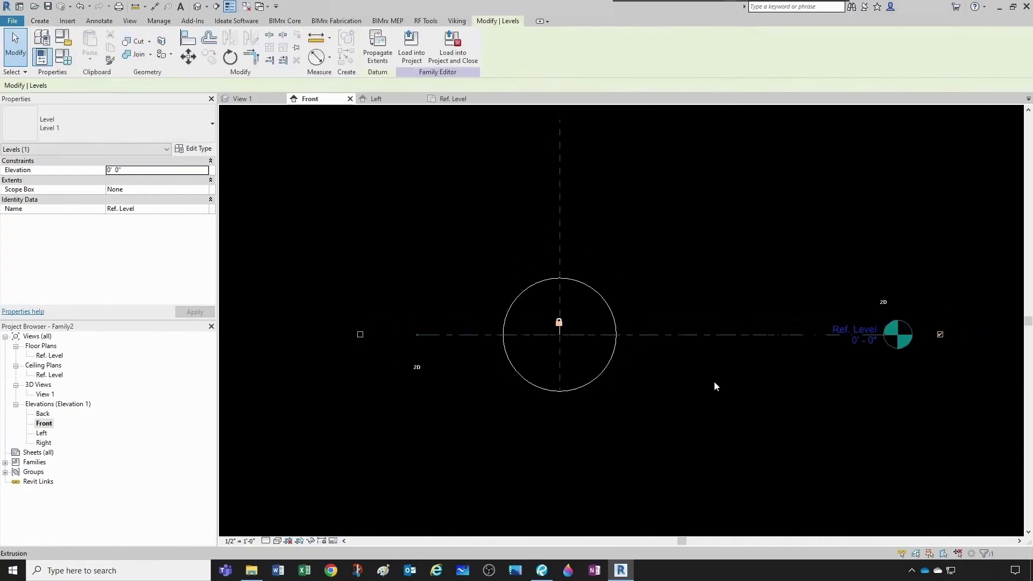
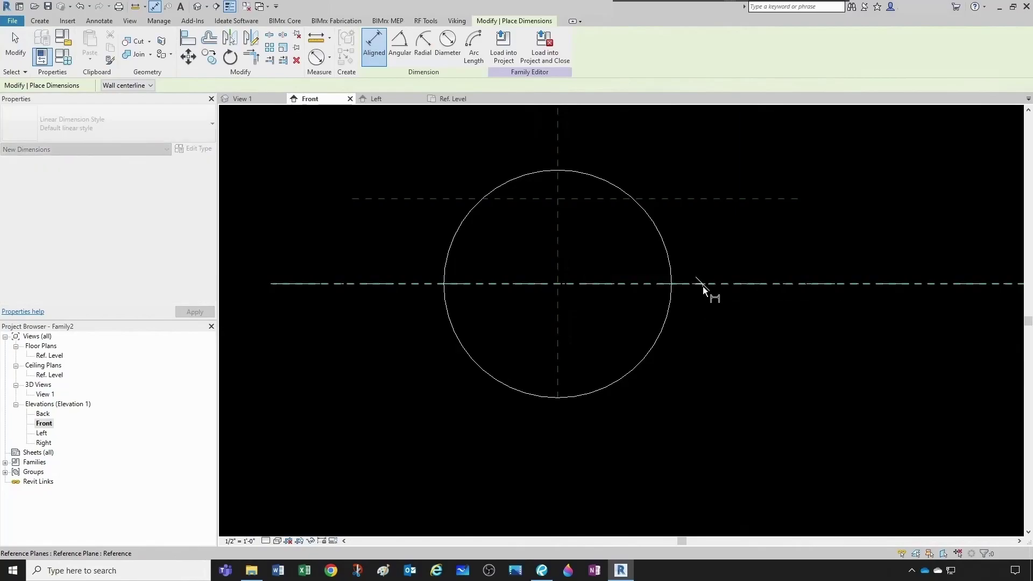
click(702, 198)
click(711, 161)
key(Escape)
key(Escape)
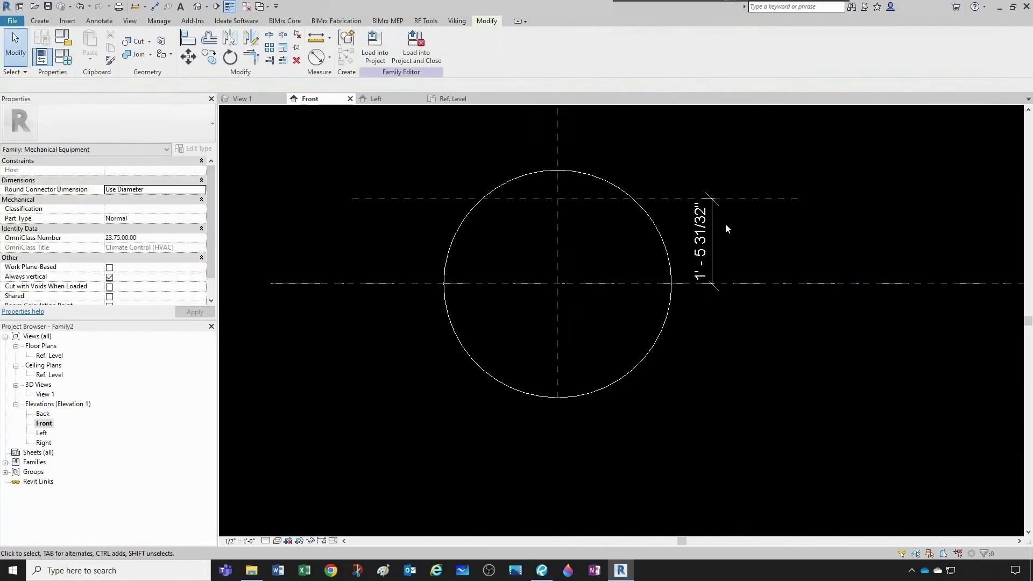
- Label the Front elevation dimension with a new family type parameter "Radius", grouped under Plumbing
click(713, 228)
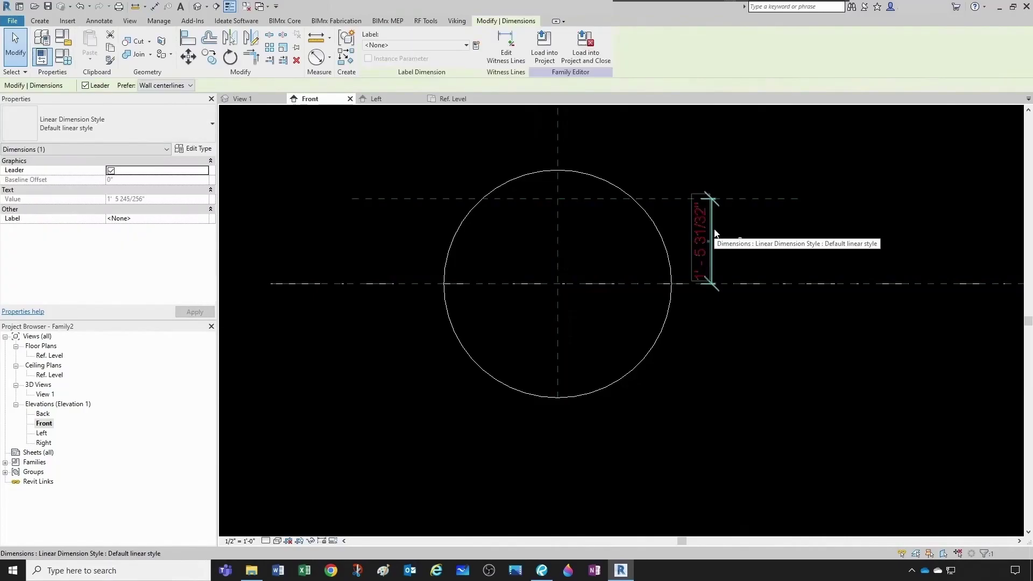
click(466, 45)
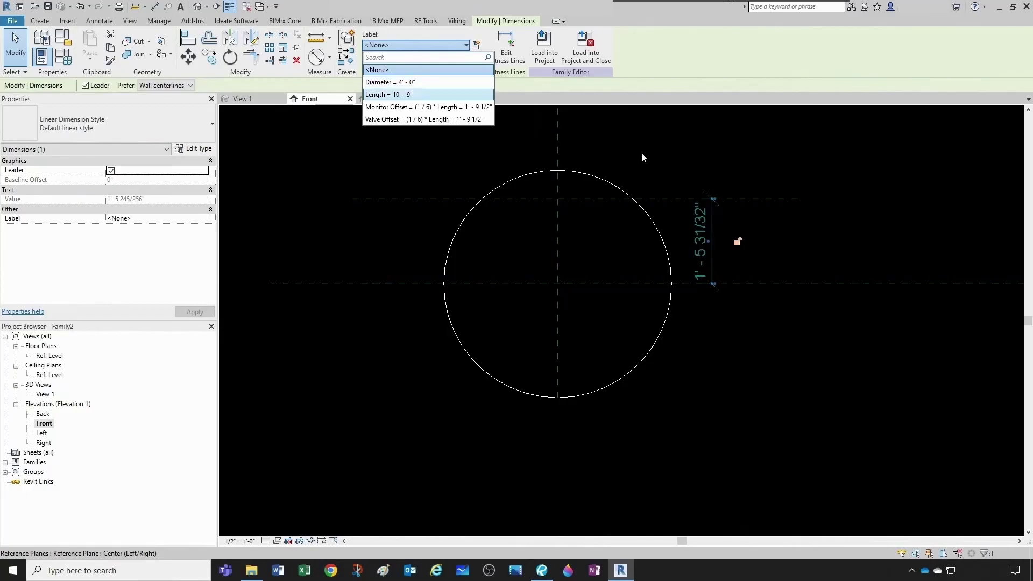
click(695, 169)
click(476, 45)
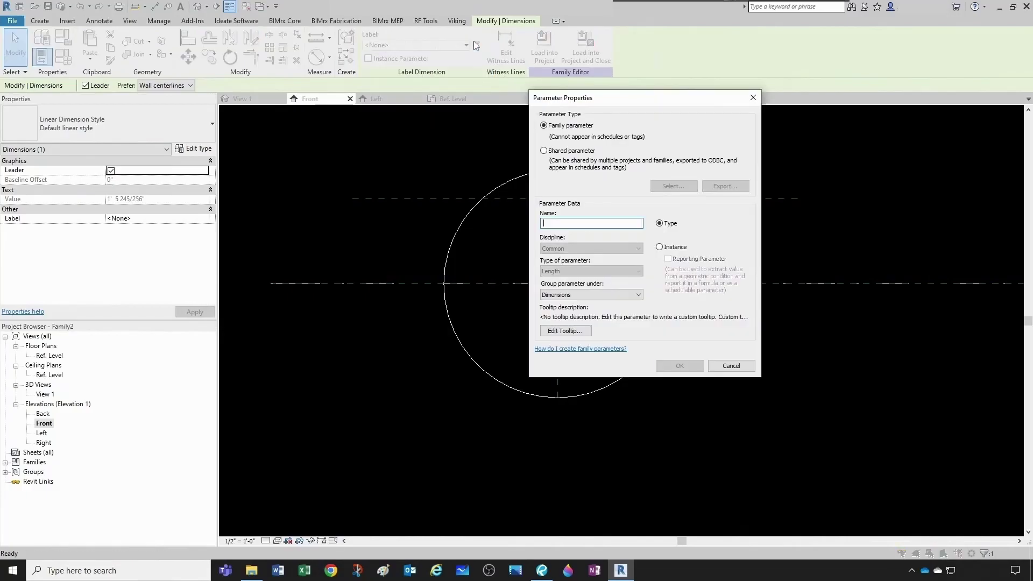
text(Radius)
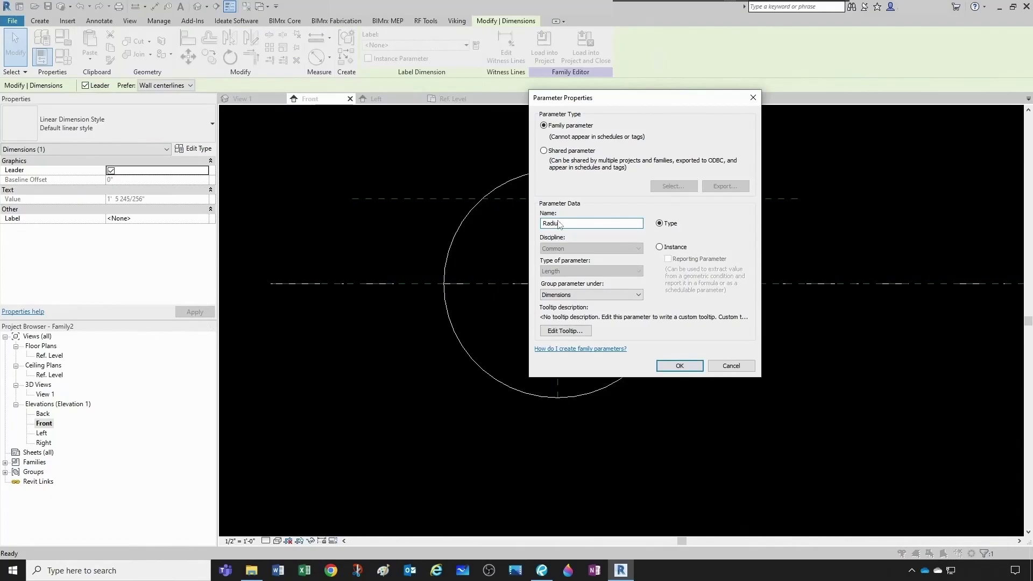
click(621, 296)
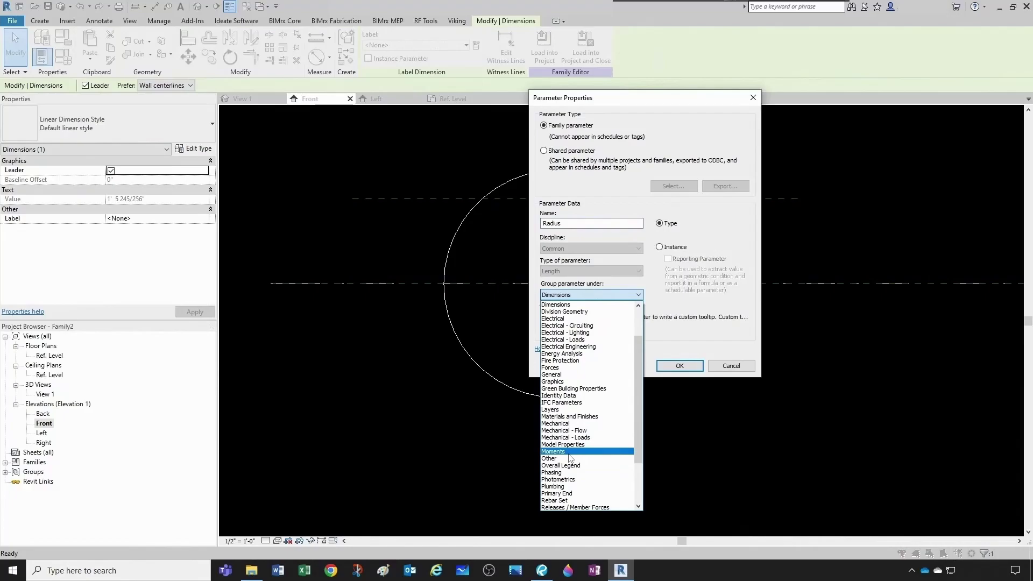
click(565, 486)
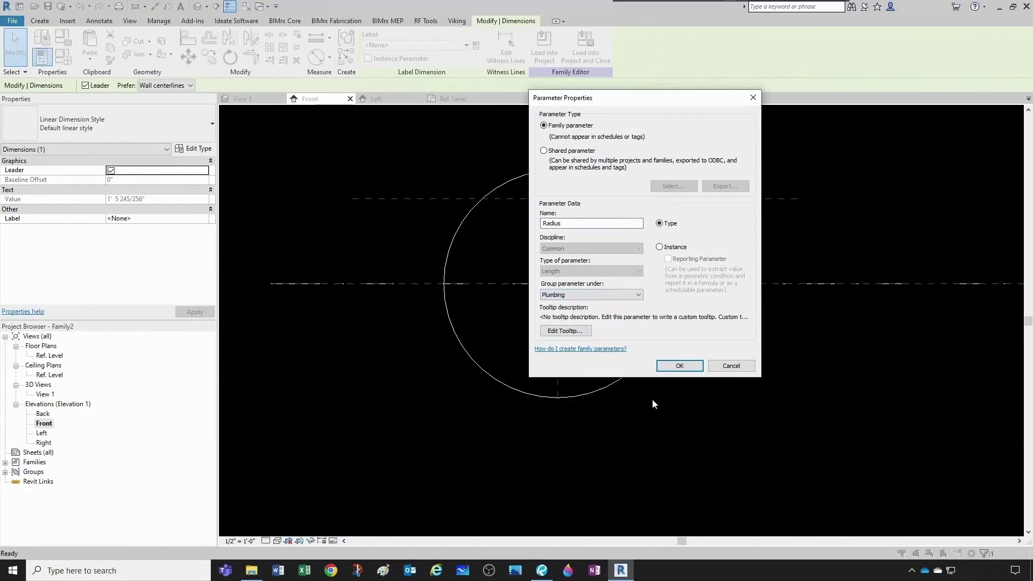
click(679, 366)
key(Escape)
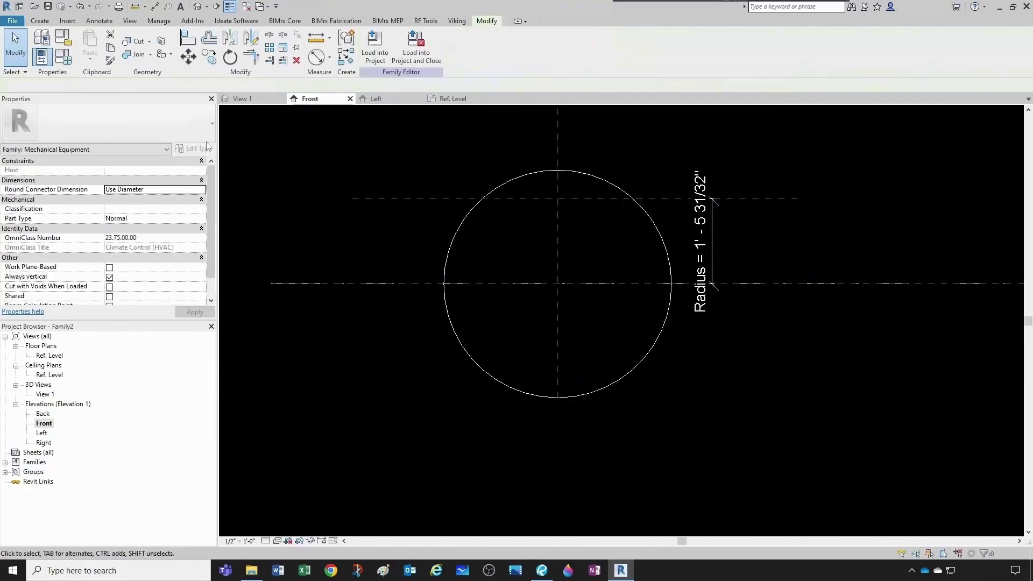
- Give the Radius parameter the formula Diameter / 2 in the family types
click(64, 56)
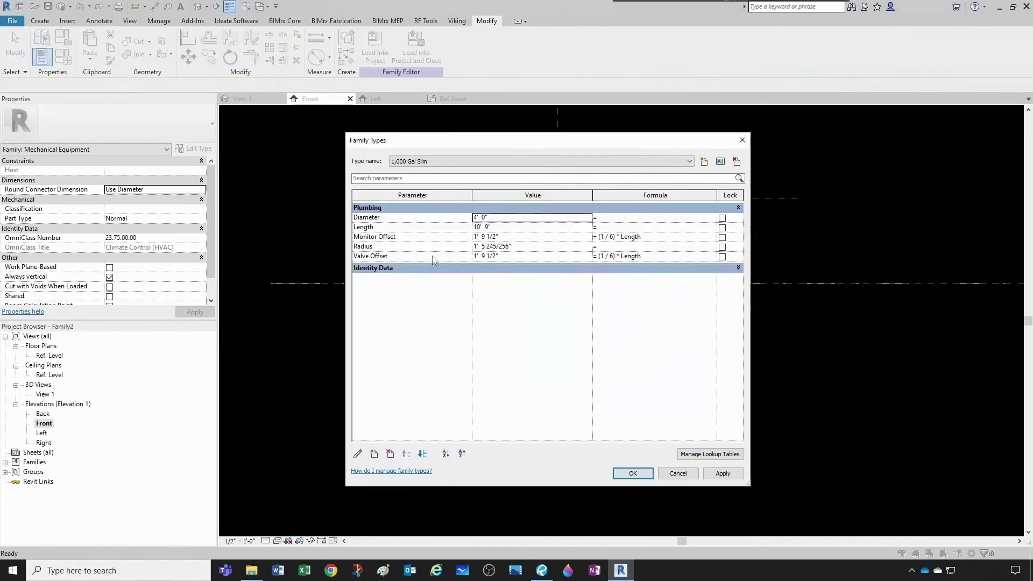
click(608, 247)
click(401, 218)
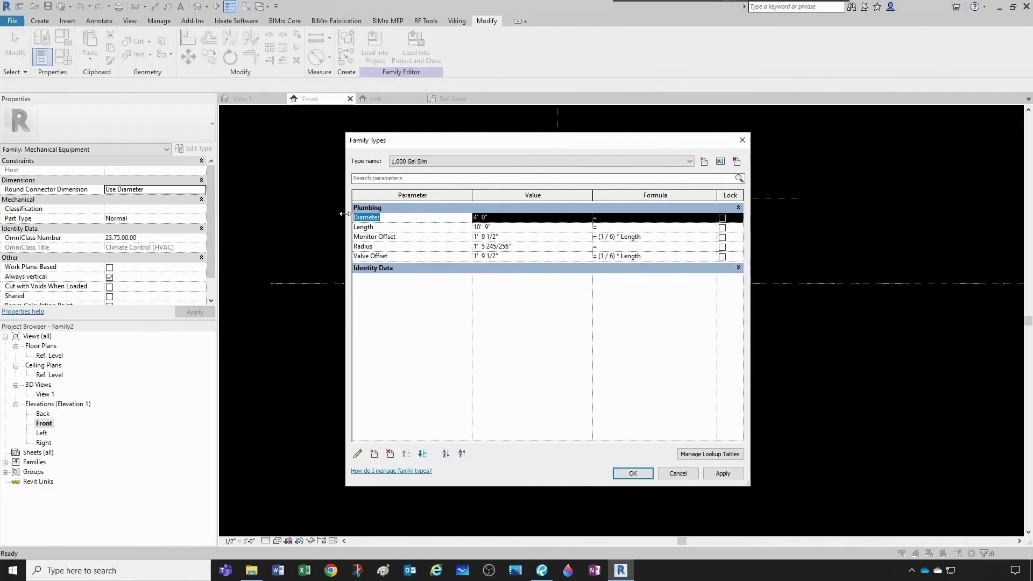
click(609, 248)
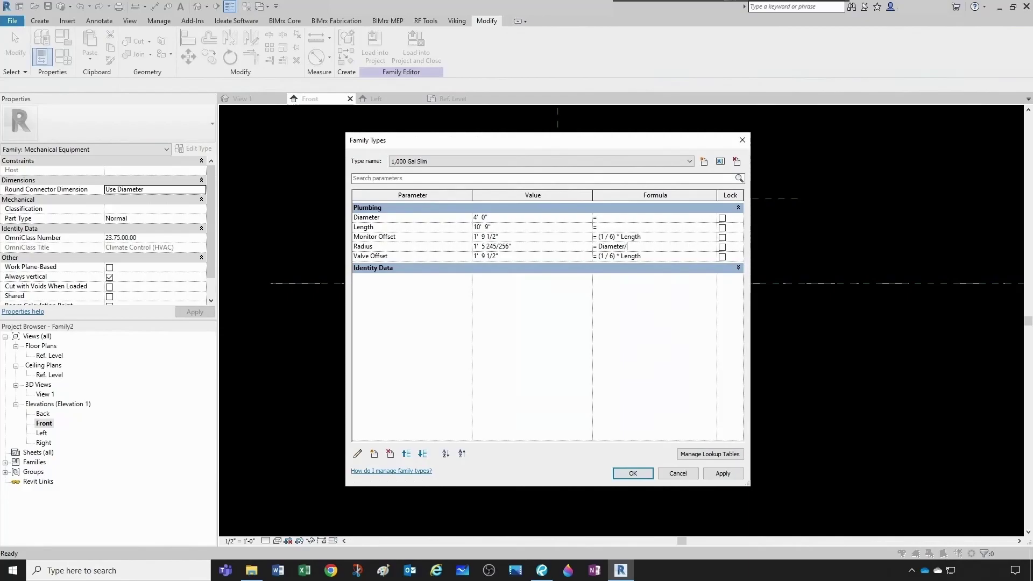
click(622, 474)
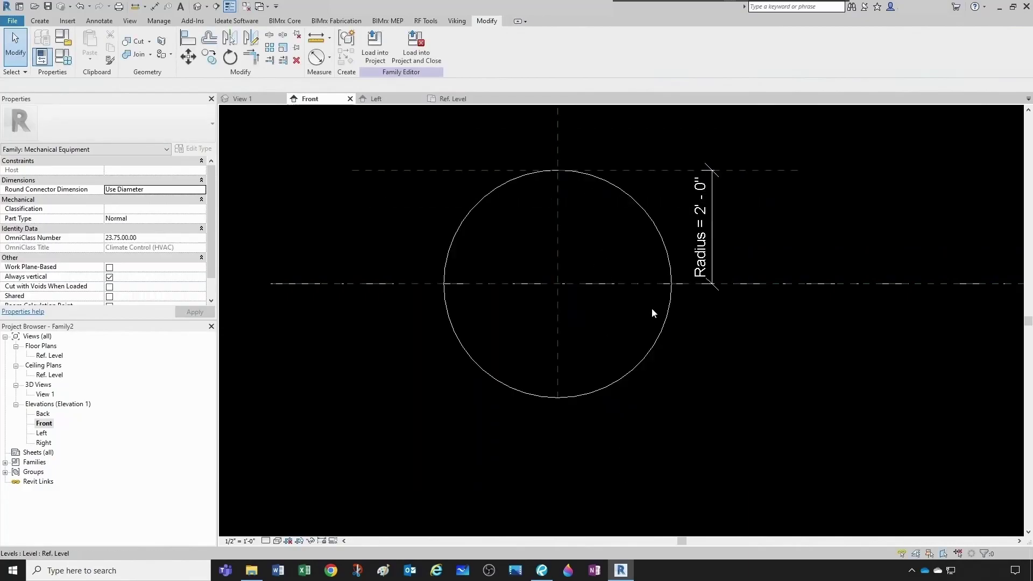
- Switch the family type to 1,000 Gal Wide and check how the top reference plane follows the tank circle
scroll(657, 302, down, 2)
click(72, 64)
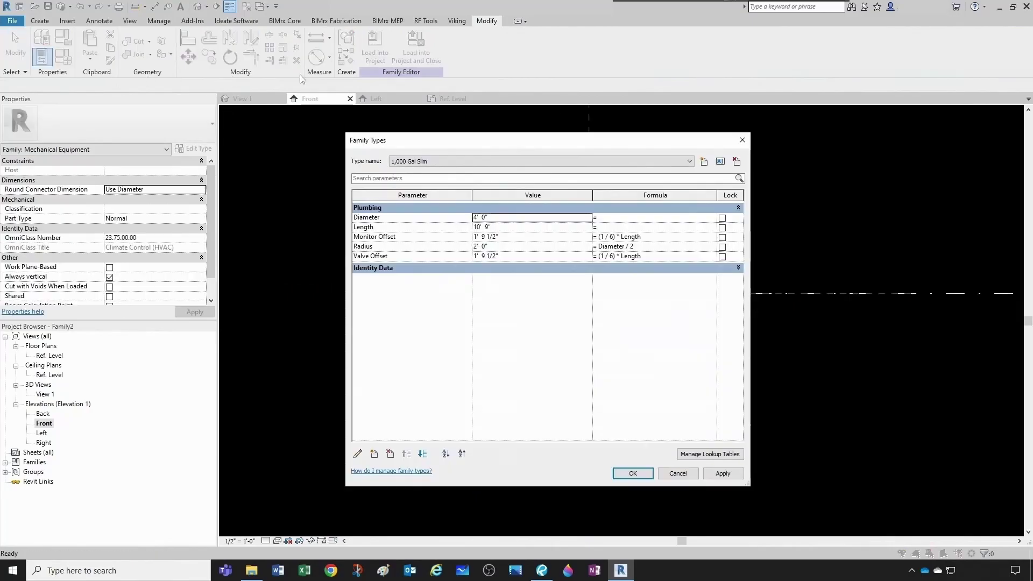
click(444, 161)
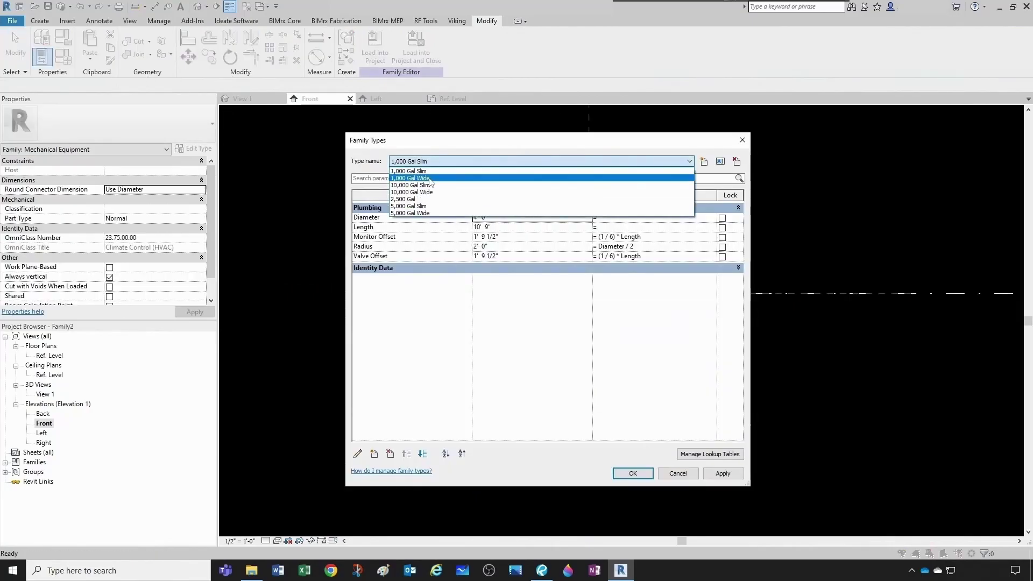
click(434, 178)
drag(541, 142, 917, 166)
click(1007, 497)
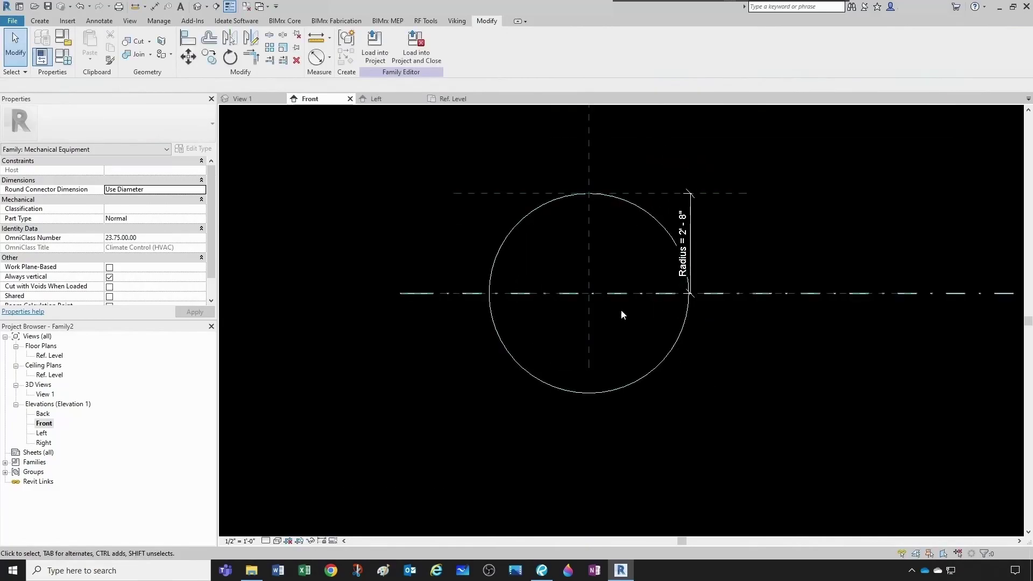
scroll(605, 349, down, 2)
middle_drag(618, 327, 538, 346)
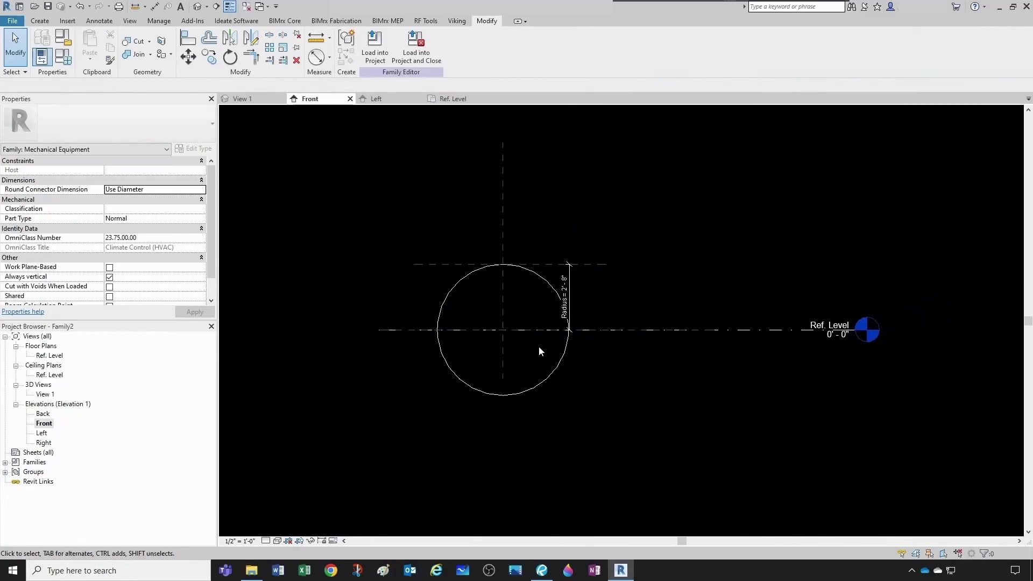
scroll(501, 266, up, 2)
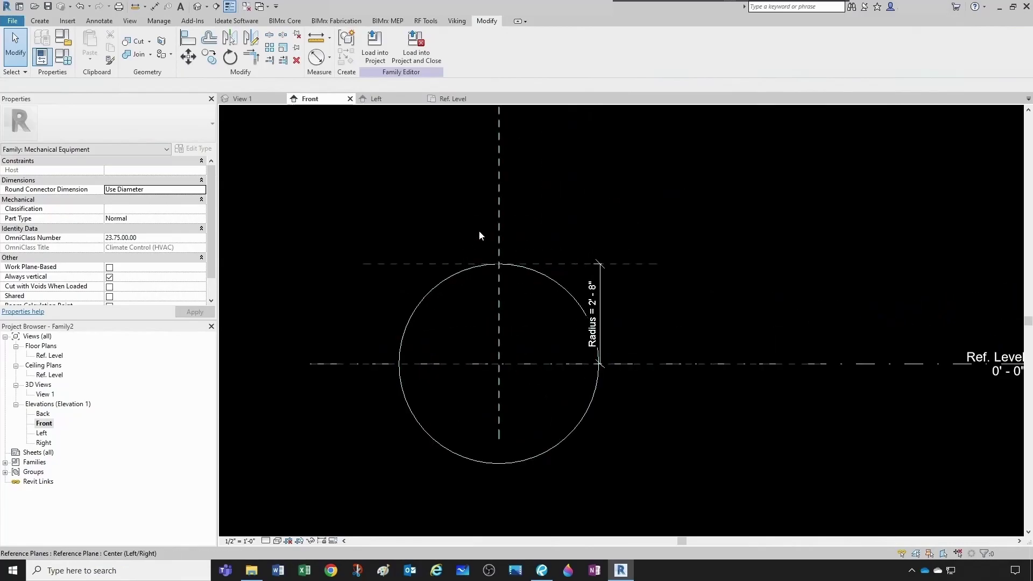
- Check the underground design in the tank sizing guide PDF and start an extrusion in the Ref. Level plan on Reference Plane : Top
click(447, 102)
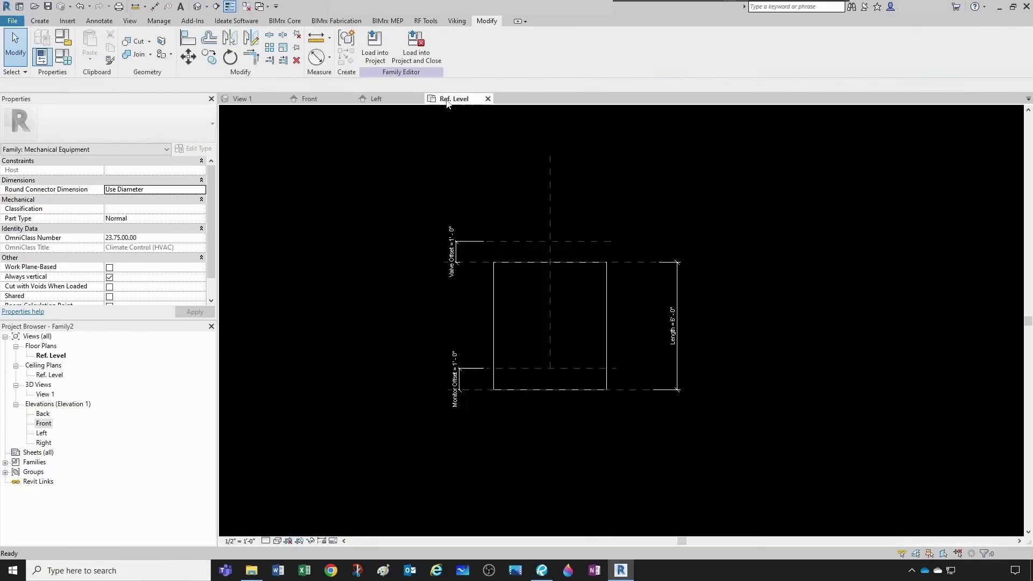
scroll(555, 371, up, 4)
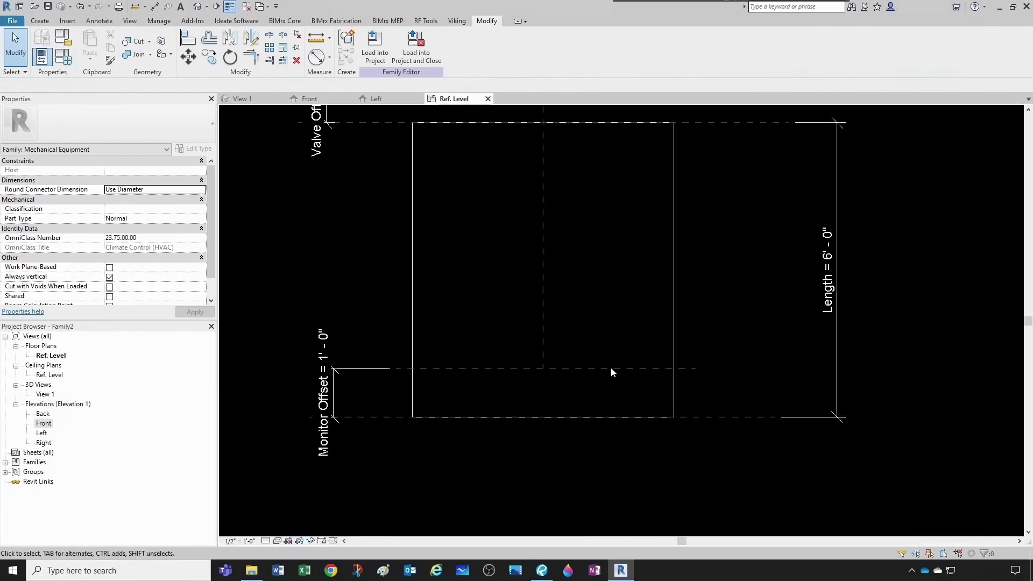
drag(1032, 79, 649, 79)
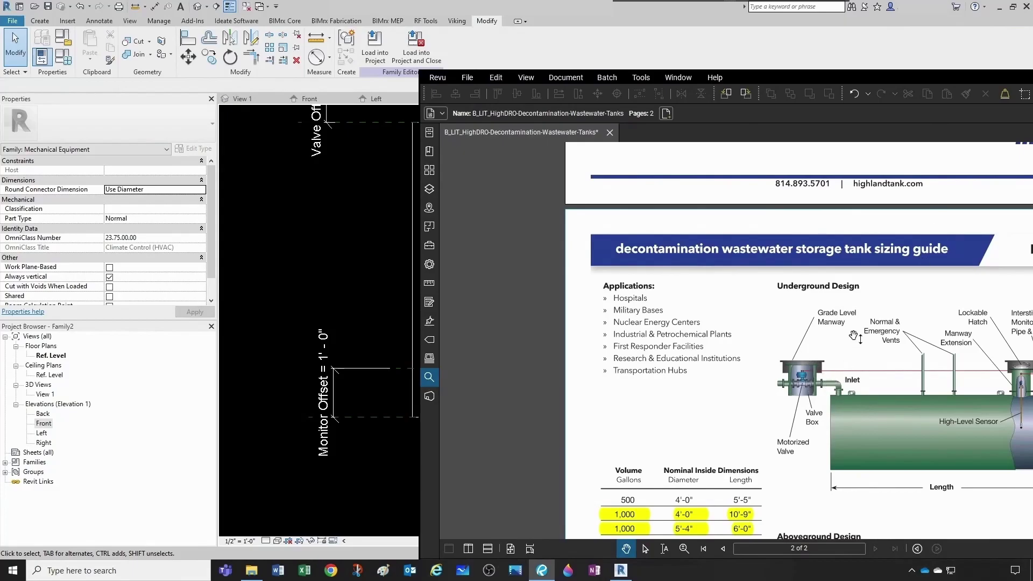
drag(896, 79, 1032, 81)
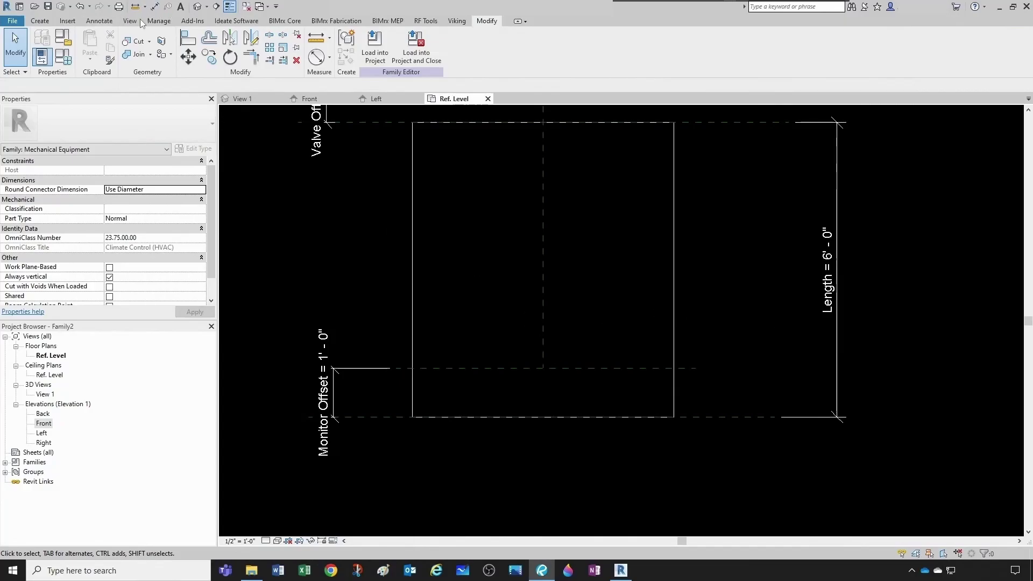
click(40, 21)
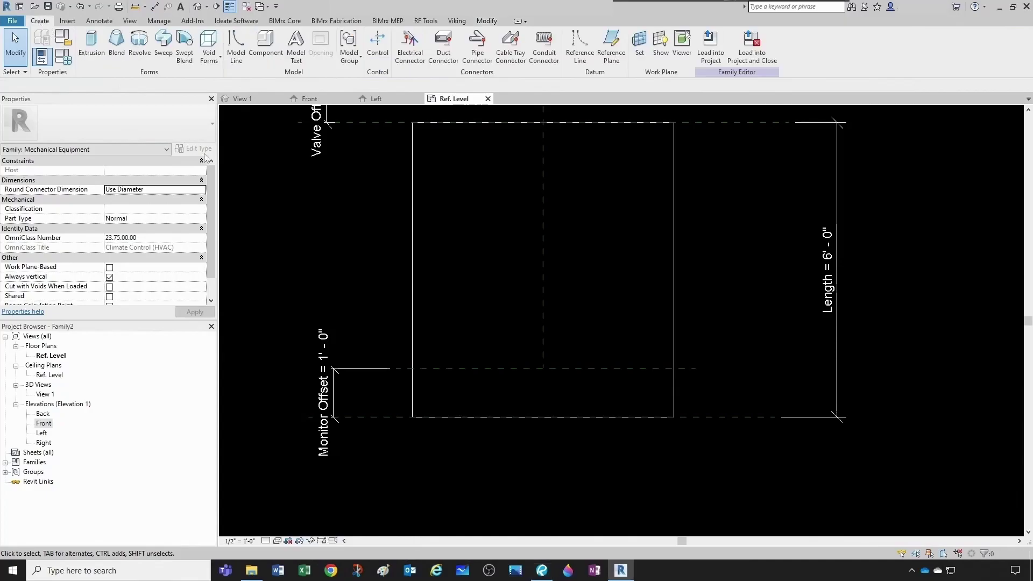
click(91, 49)
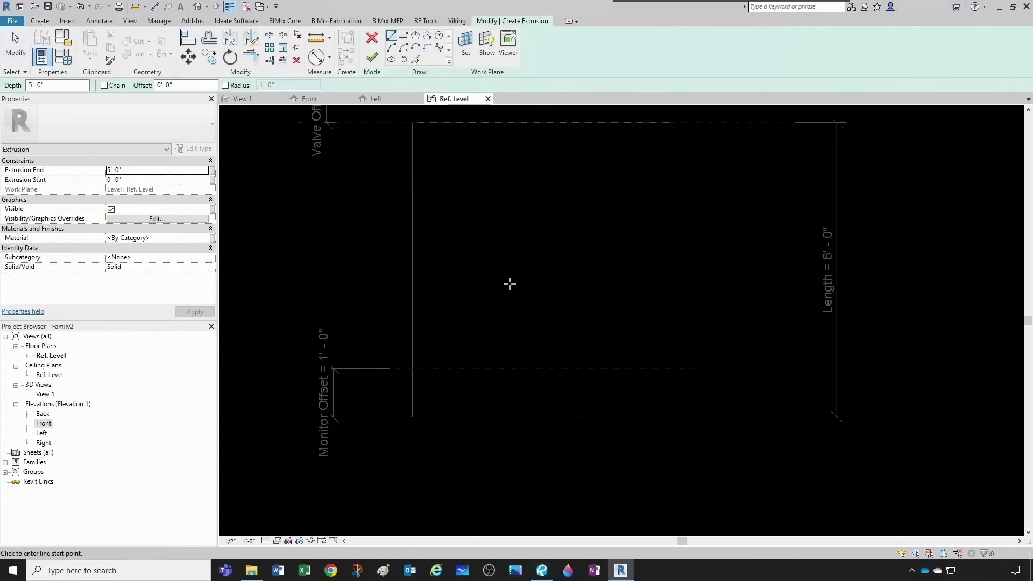
middle_drag(510, 283, 516, 353)
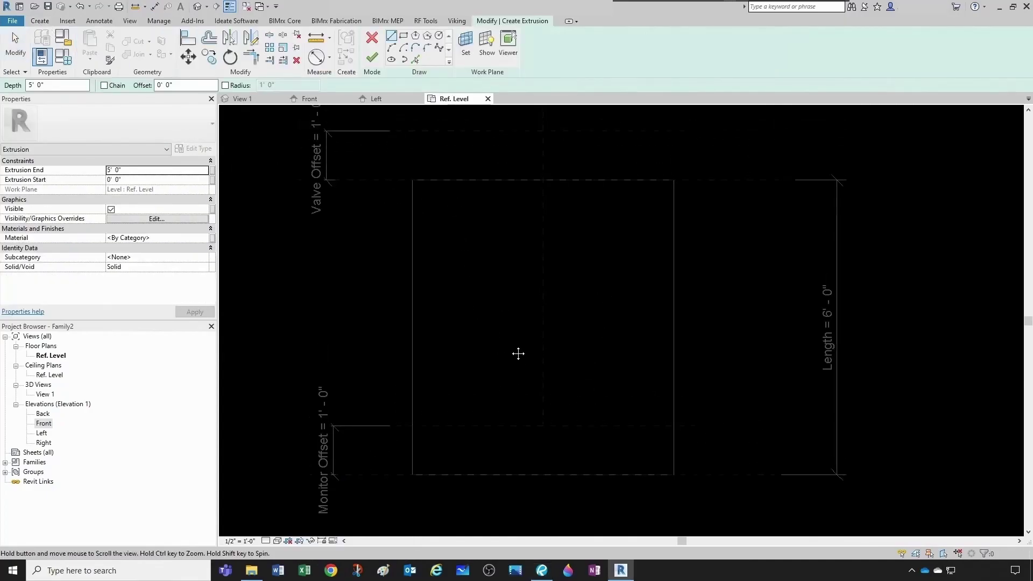
click(466, 52)
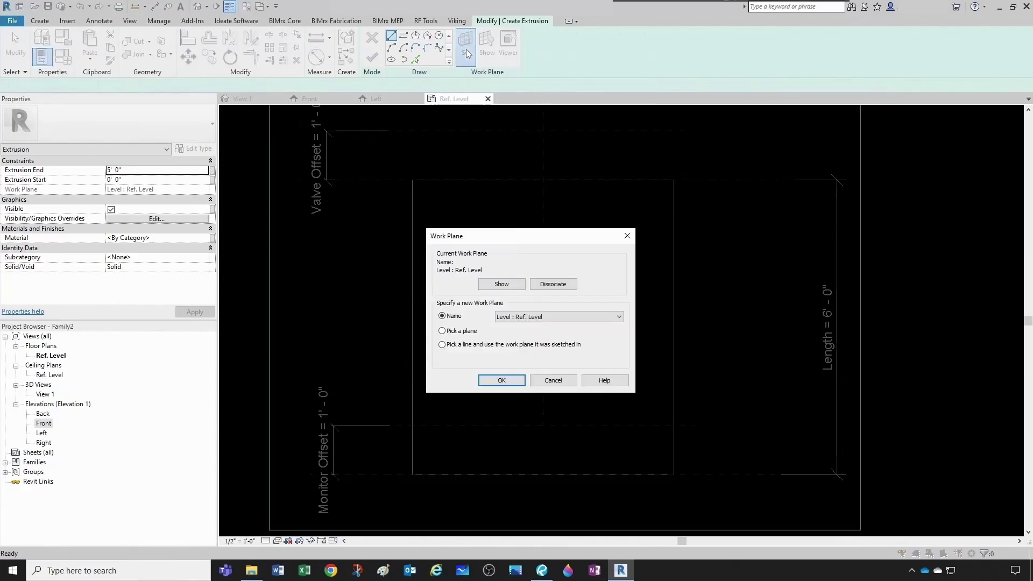
click(546, 317)
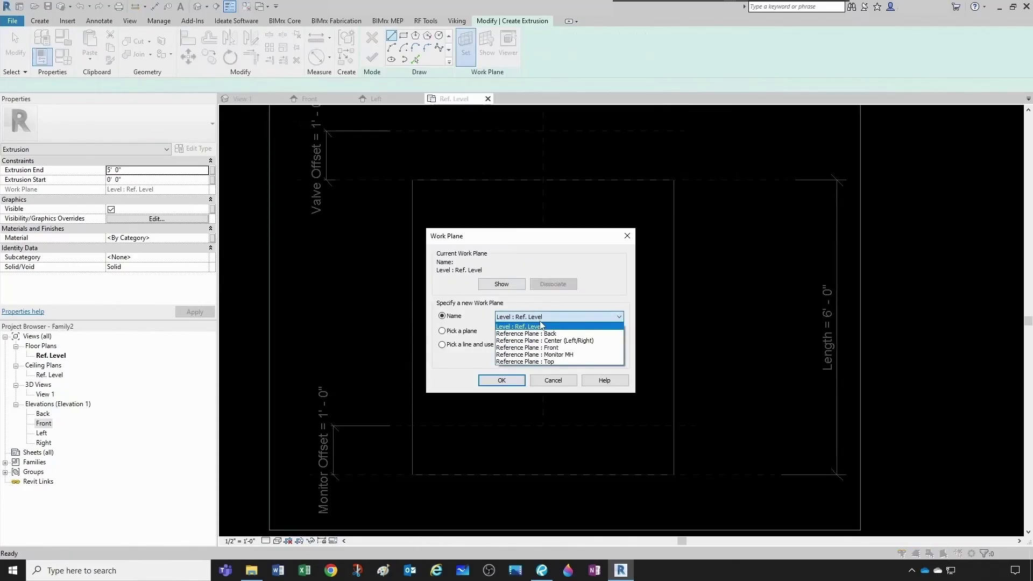
click(550, 363)
click(507, 387)
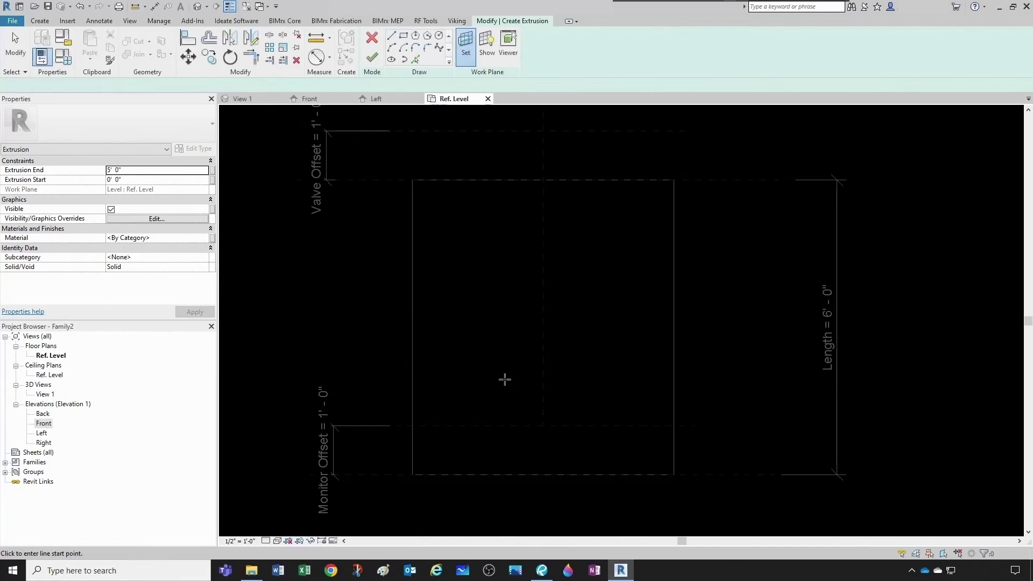
- Sketch a circle of about 7" radius centred where the centre plane meets the Monitor Offset reference plane
click(439, 36)
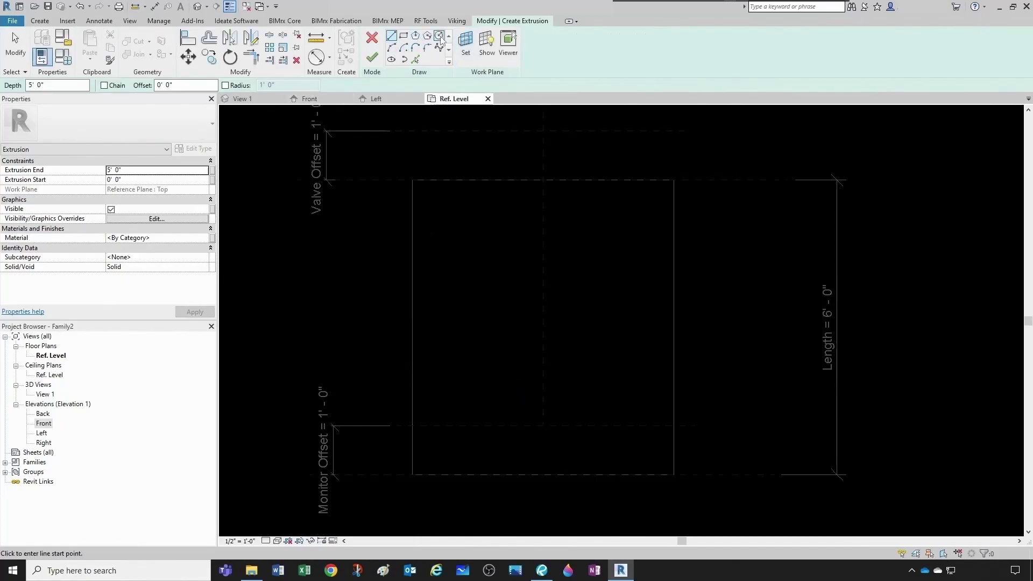
scroll(523, 397, up, 2)
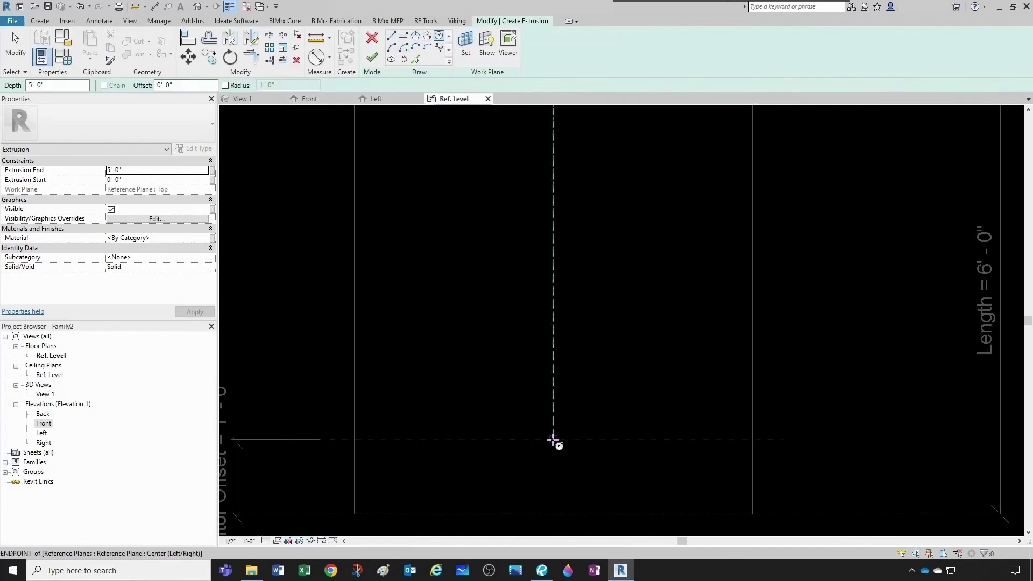
click(554, 439)
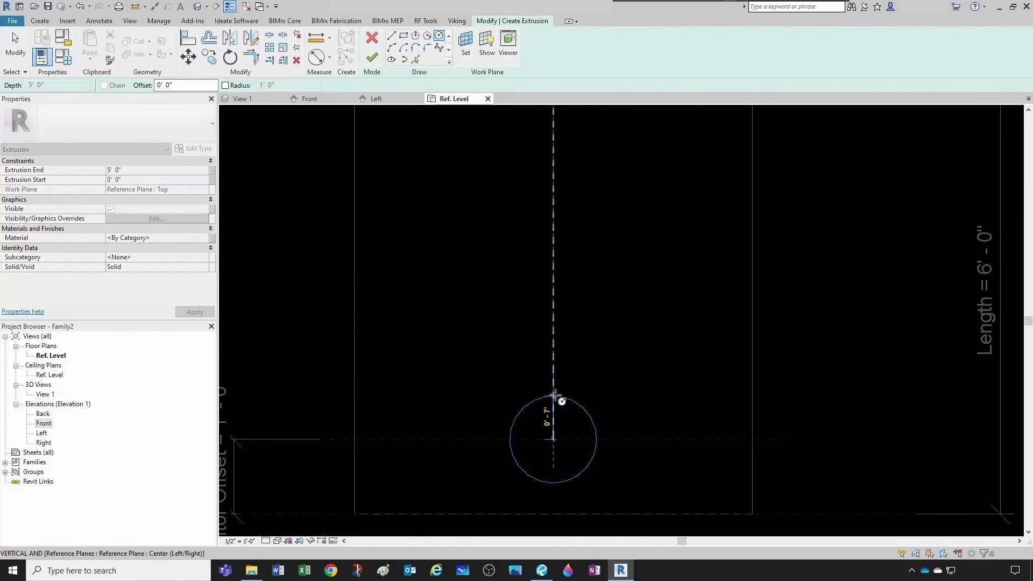
click(555, 396)
key(Escape)
- Move the sketched circle slightly off the reference plane intersection and make its center mark visible
click(578, 405)
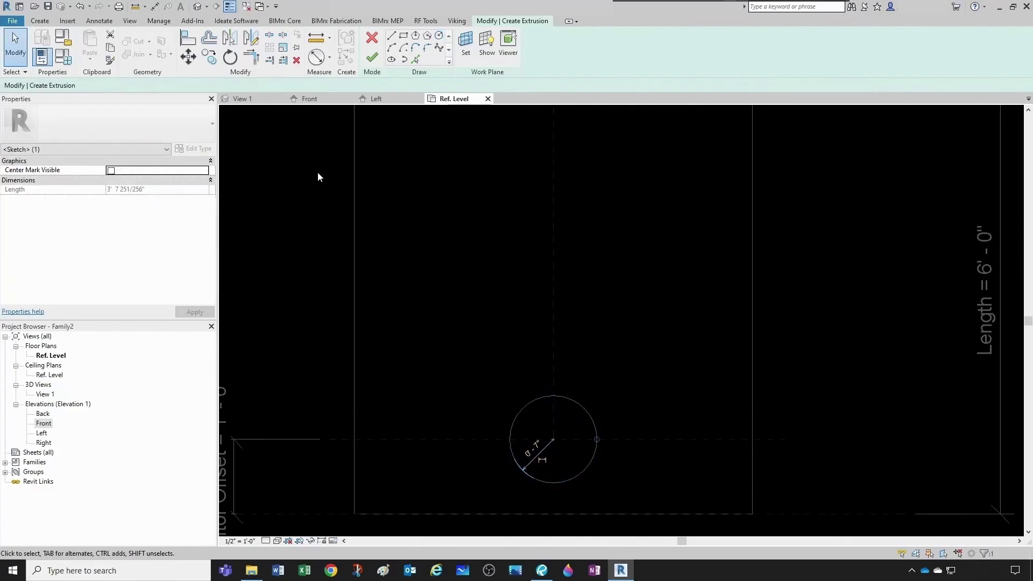
click(188, 57)
click(460, 341)
click(482, 308)
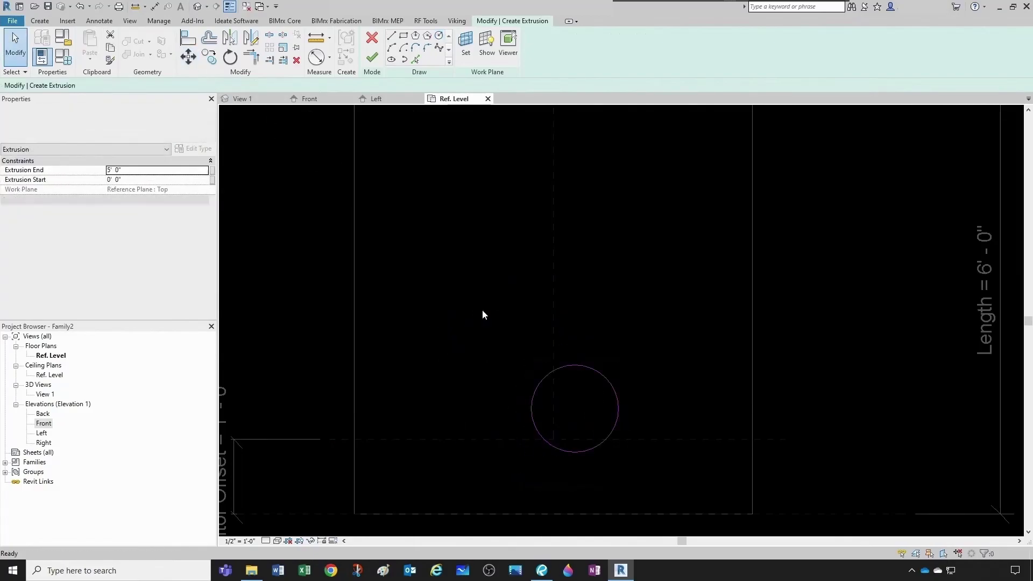
click(535, 389)
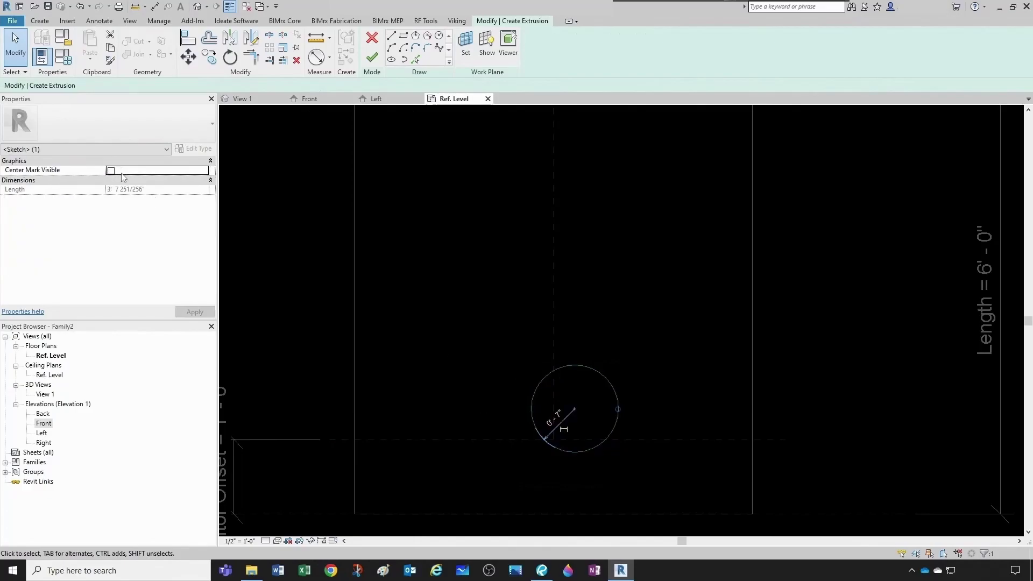
click(111, 170)
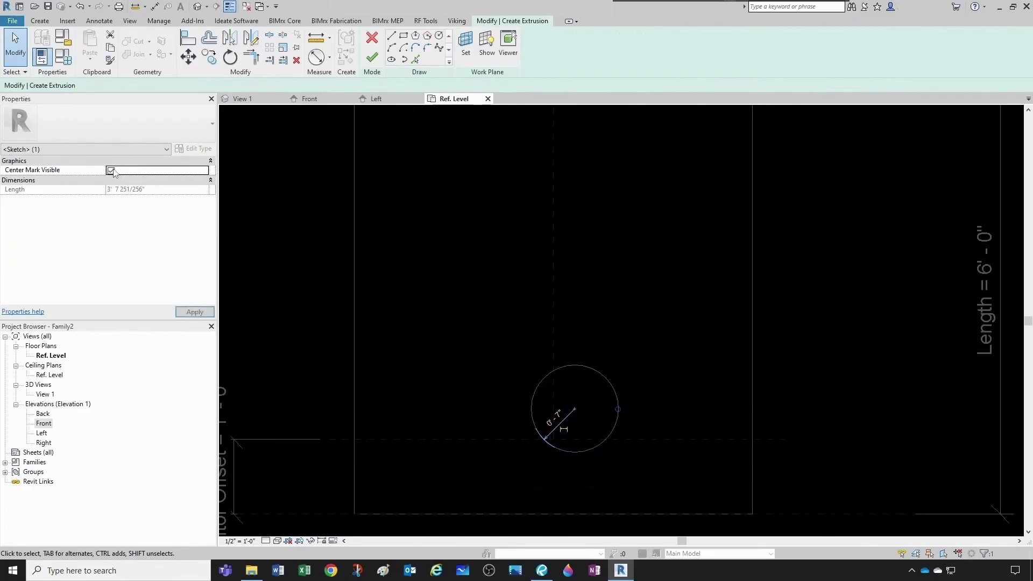
- Align and lock the circle's center mark to the Center (Left/Right) plane and the Monitor Offset reference plane
click(457, 325)
key(a)
key(l)
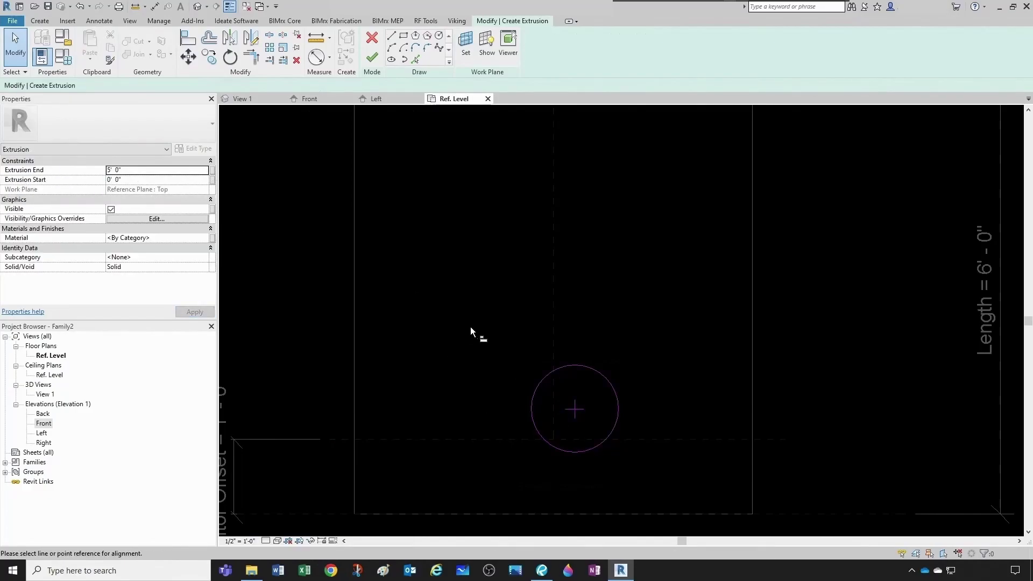
click(553, 337)
click(575, 407)
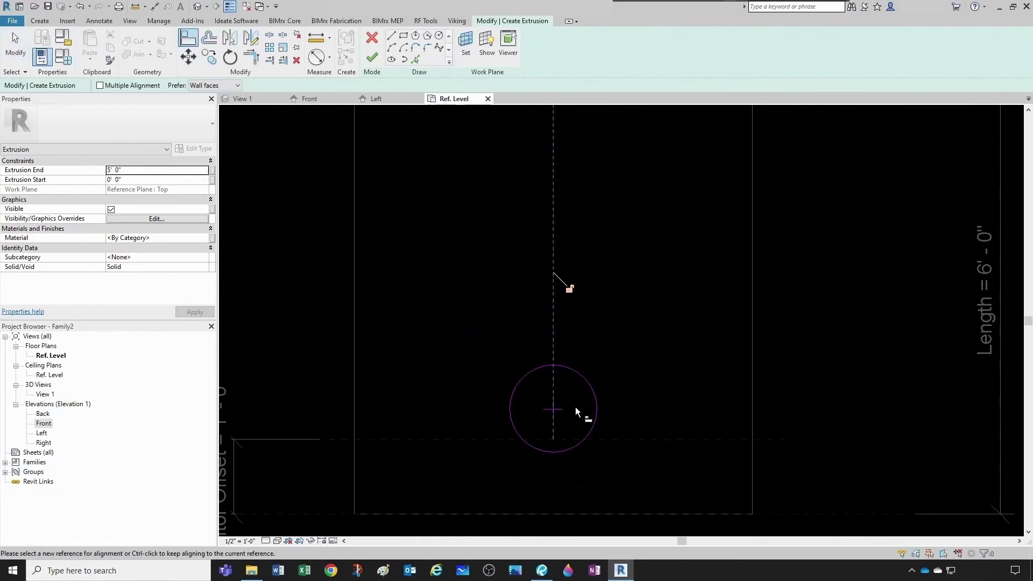
click(616, 439)
click(560, 409)
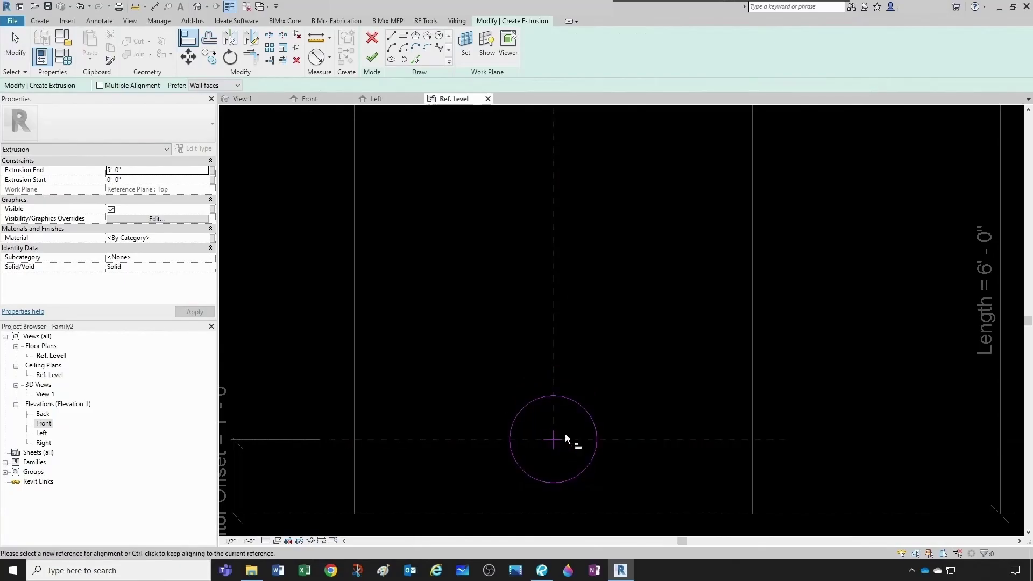
key(Escape)
key(Escape)
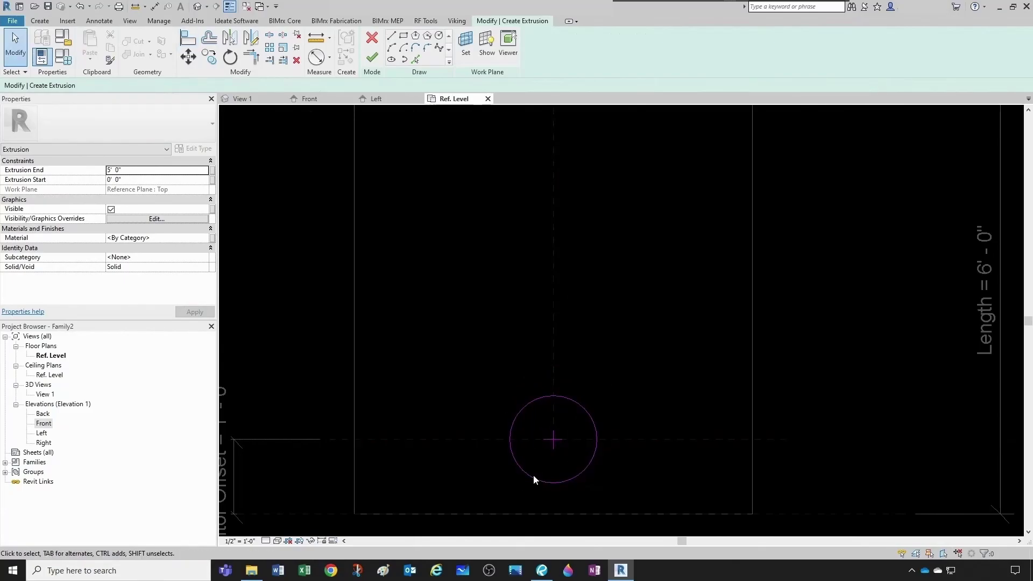
- Add a diameter dimension to the sketched circle and set it to 2'
click(316, 57)
key(Escape)
click(582, 407)
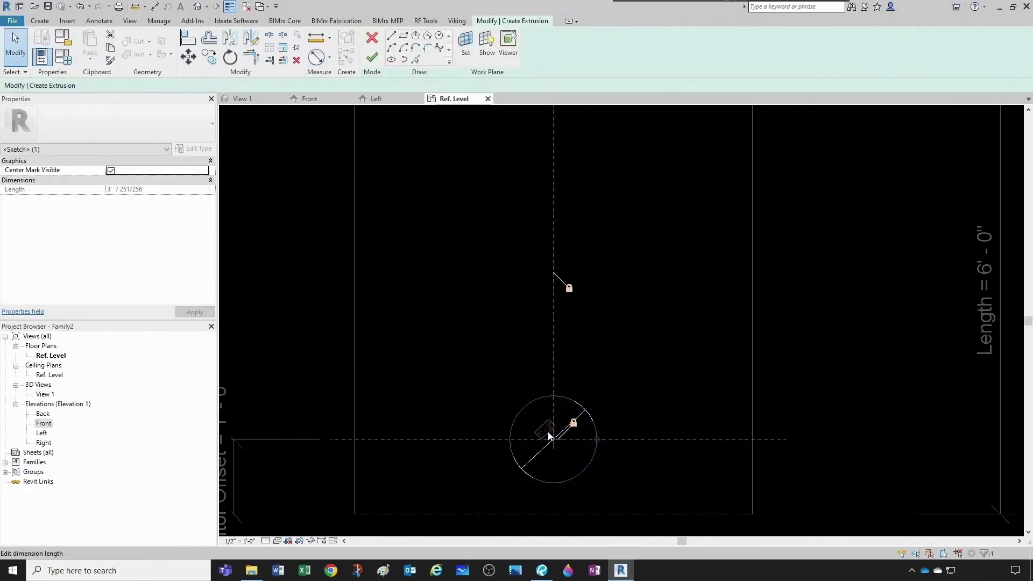
click(530, 425)
text(2)
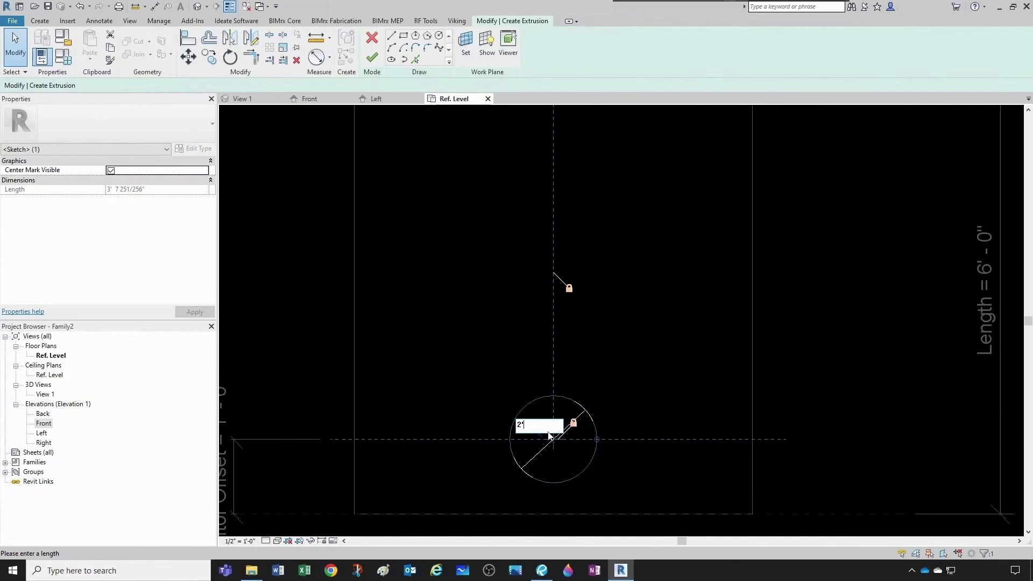
key(Return)
- Set the extrusion end to 2', finish the manway extrusion and inspect it on the tank in 3D
click(647, 406)
scroll(615, 367, down, 3)
middle_drag(599, 440, 600, 429)
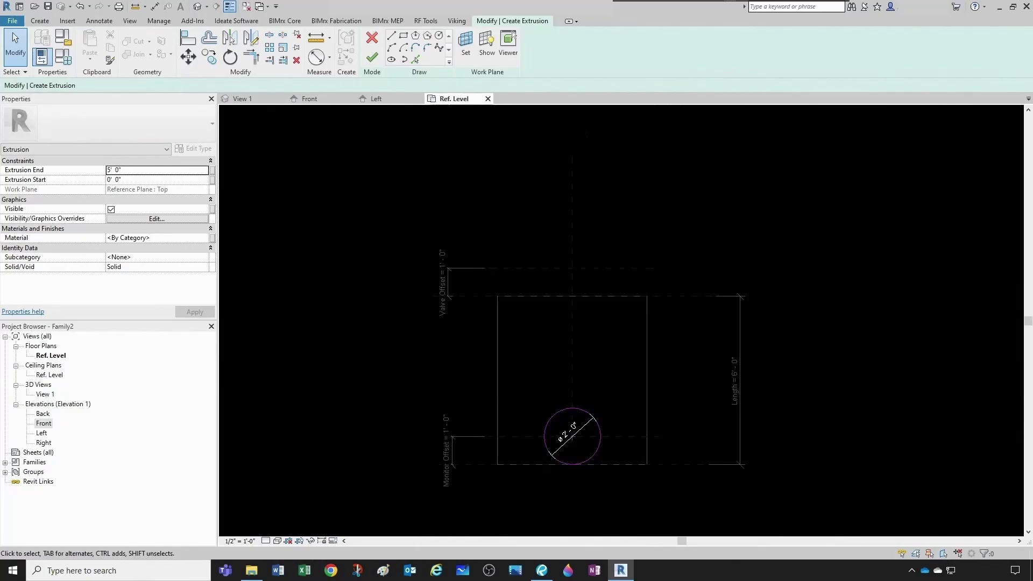
drag(1032, 62, 823, 62)
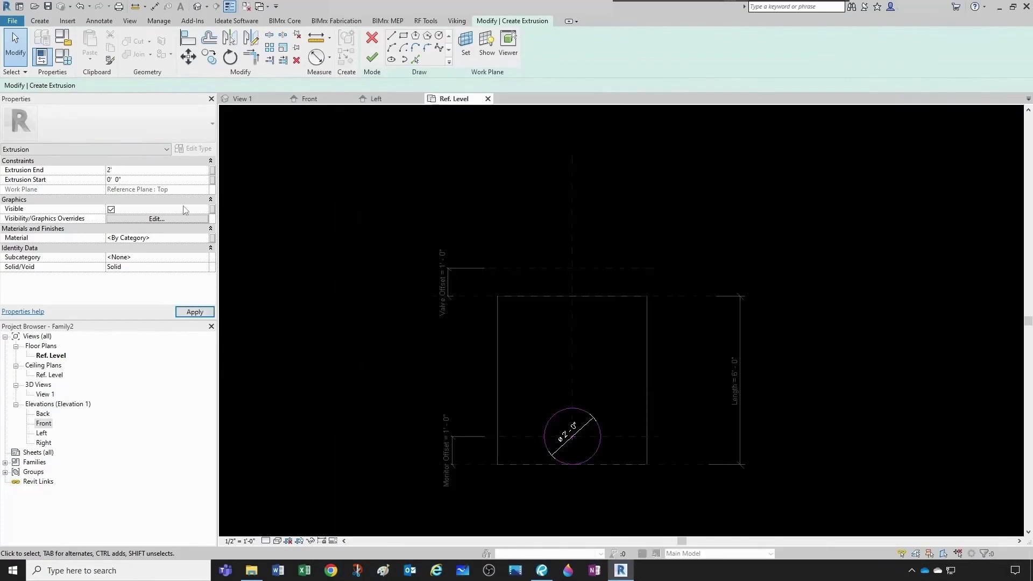
click(372, 57)
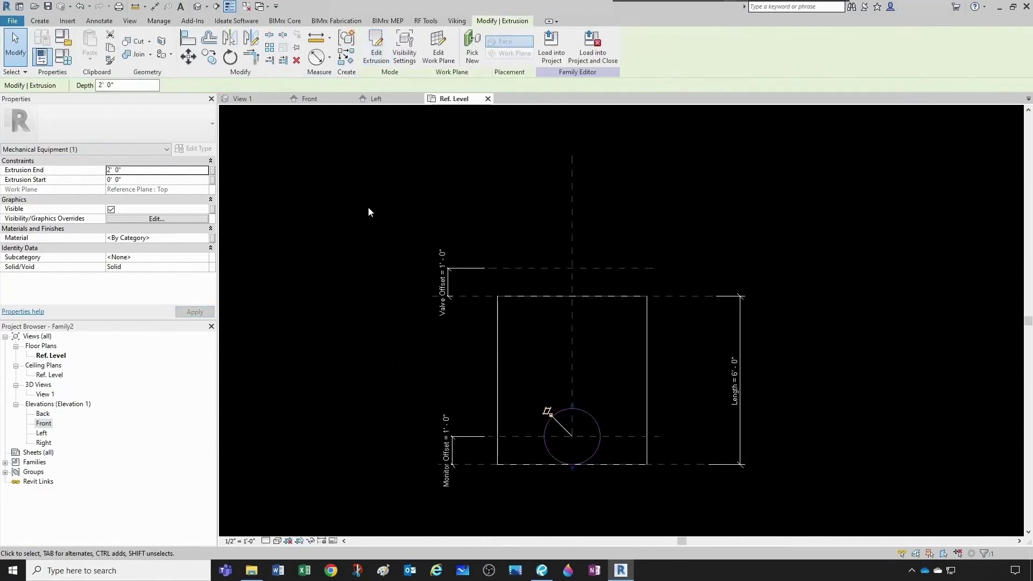
click(244, 99)
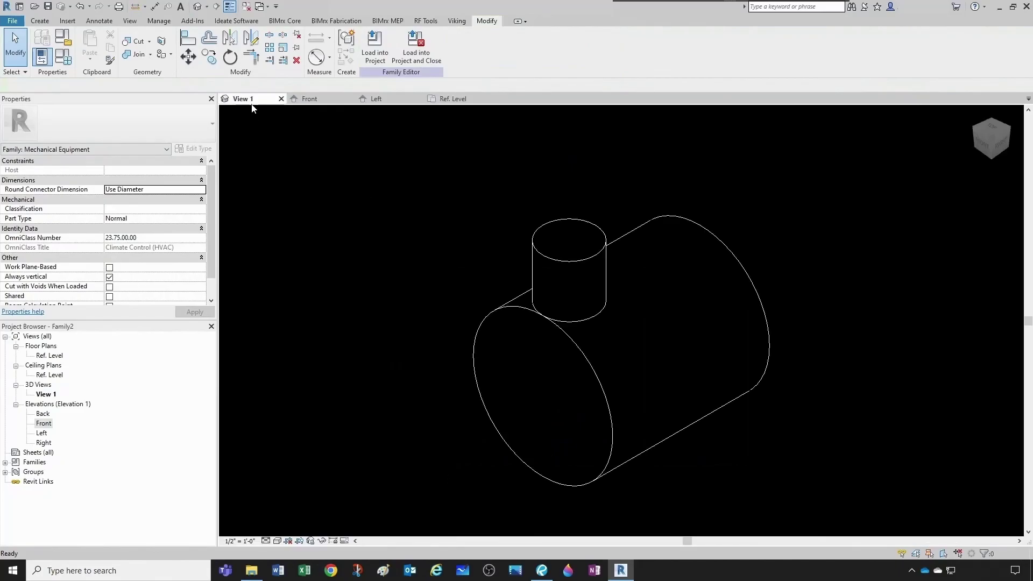
shift+middle_drag(491, 373, 589, 338)
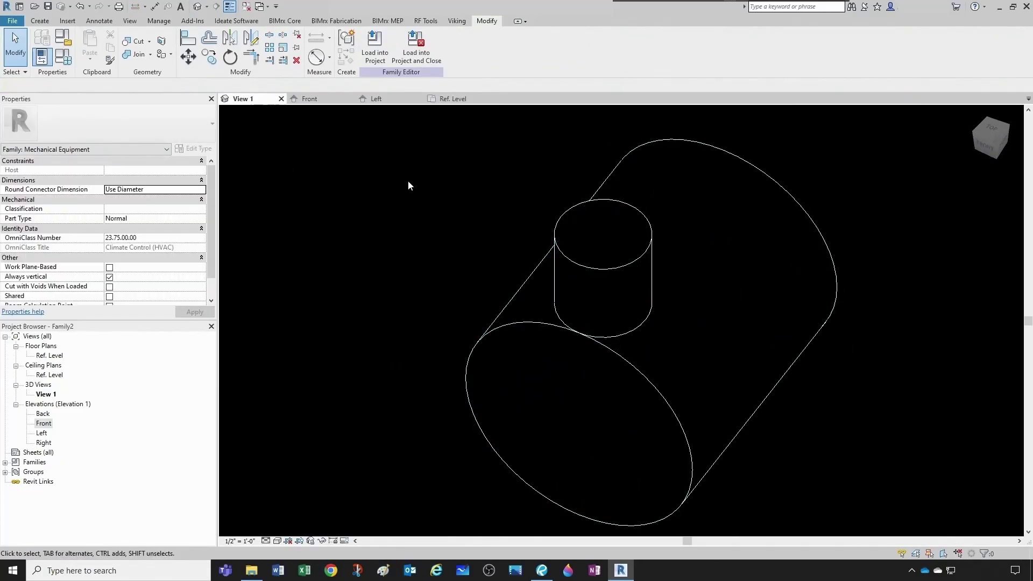
- Change the Monitor Offset formula to (1 / 5) * Length in the family types and apply it to the Ref. Level plan
click(449, 99)
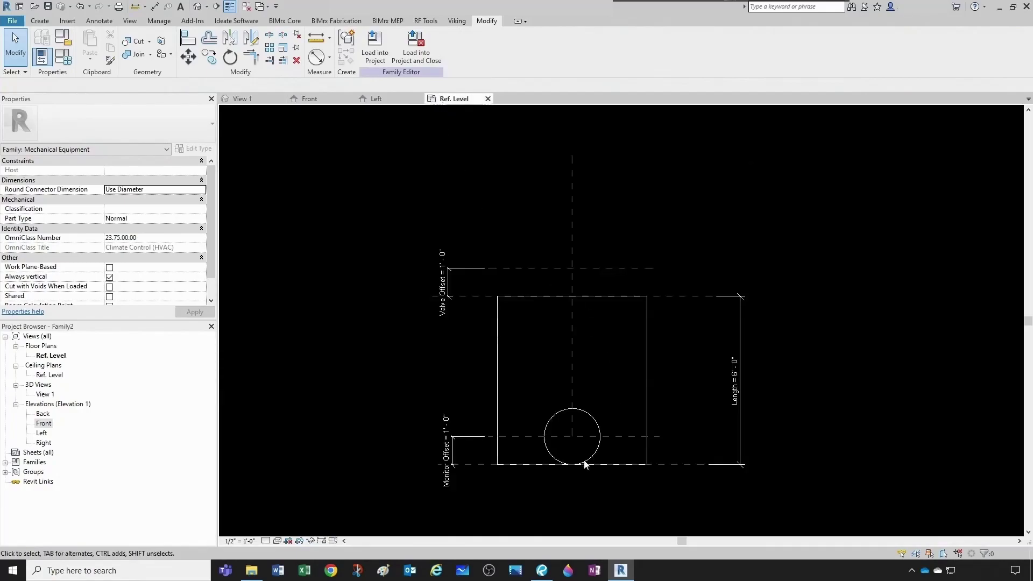
scroll(590, 461, up, 2)
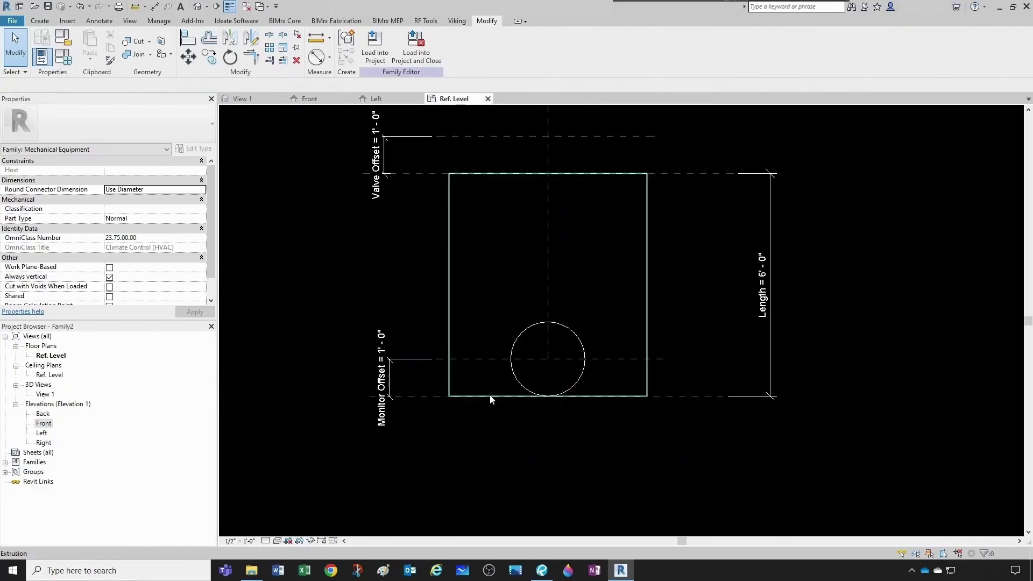
scroll(410, 390, up, 1)
click(68, 62)
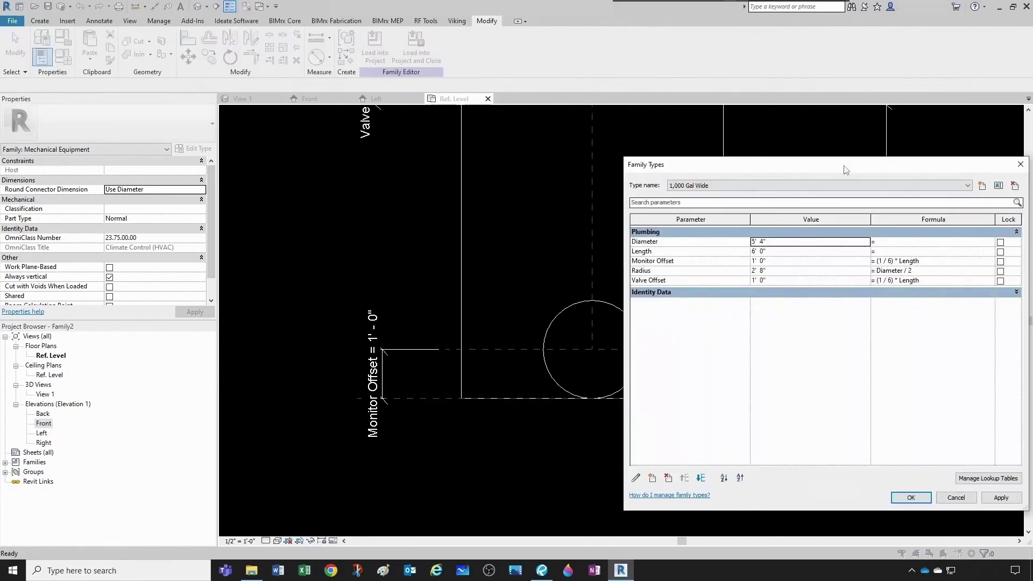
drag(844, 165, 659, 179)
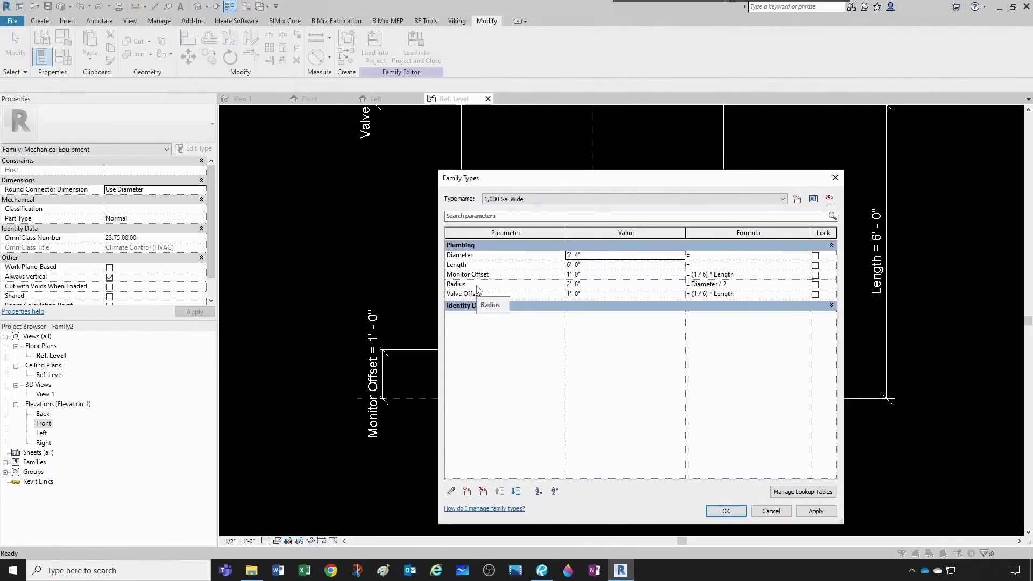
click(706, 275)
key(BackSpace)
text(5)
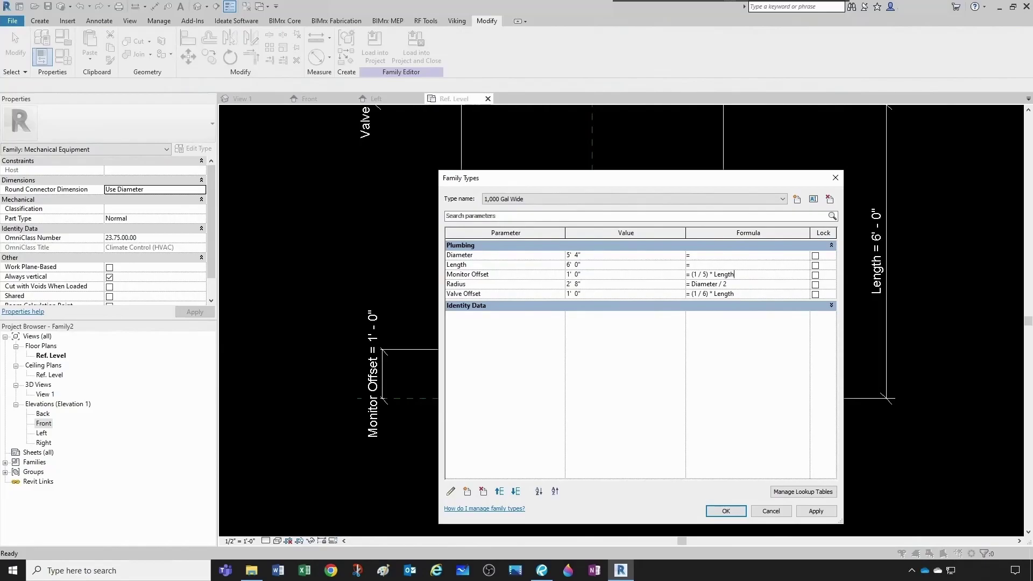
key(End)
key(shift+Home)
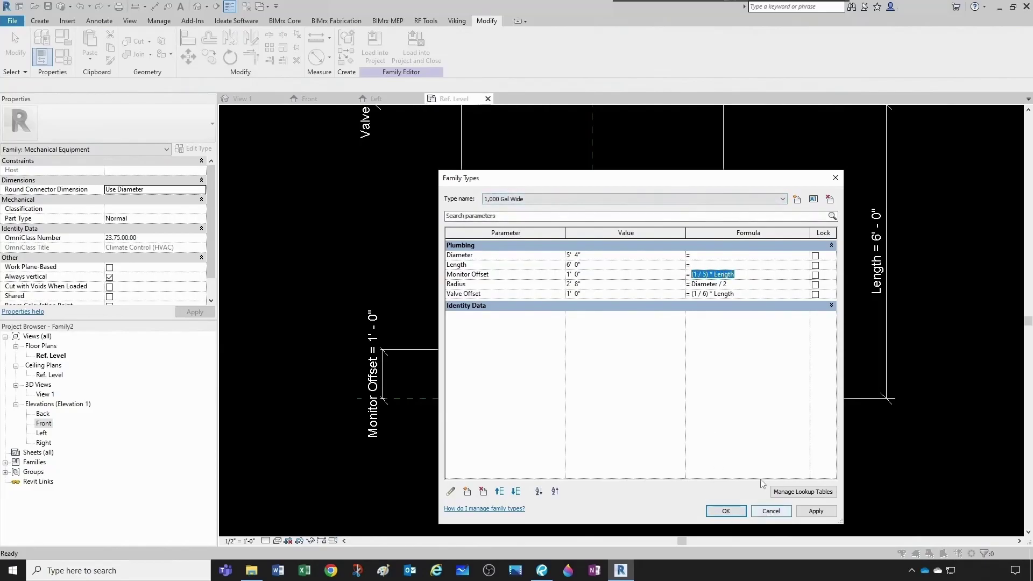
drag(685, 181, 915, 178)
key(Return)
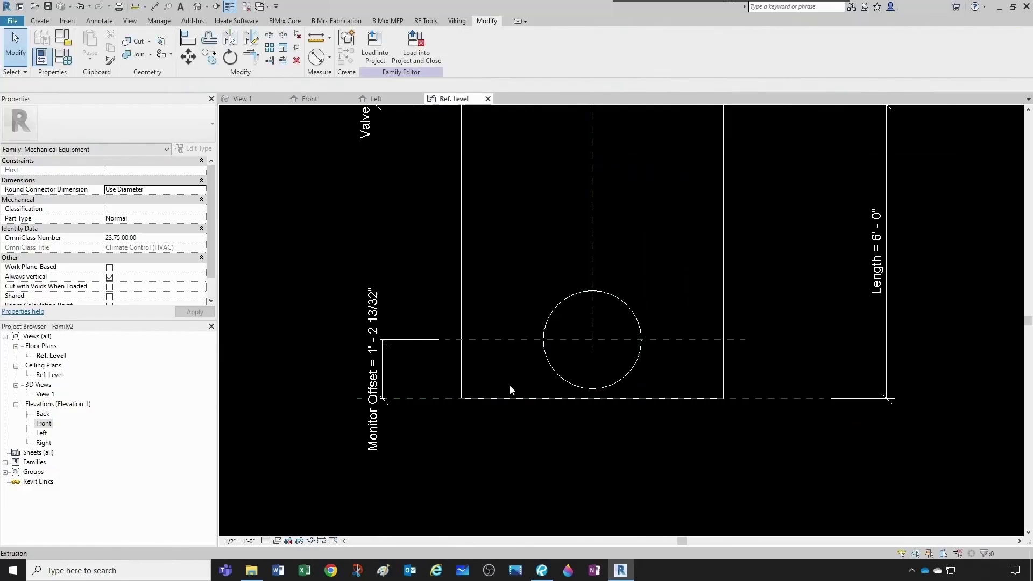
- Review the family types from 1,000 Gal Slim through 5,000 Gal Slim to compare their Monitor Offset and Valve Offset values
click(64, 56)
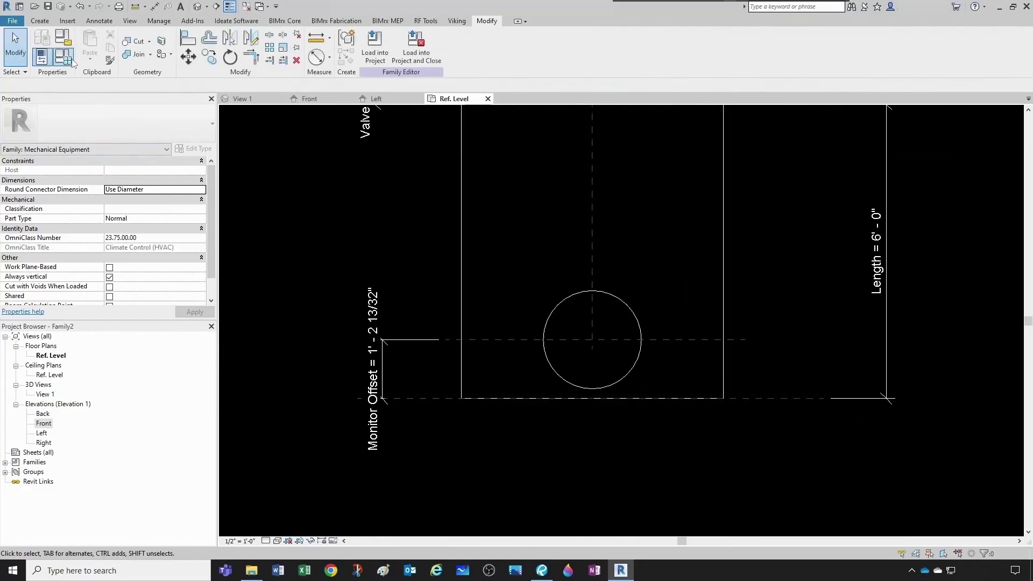
click(711, 186)
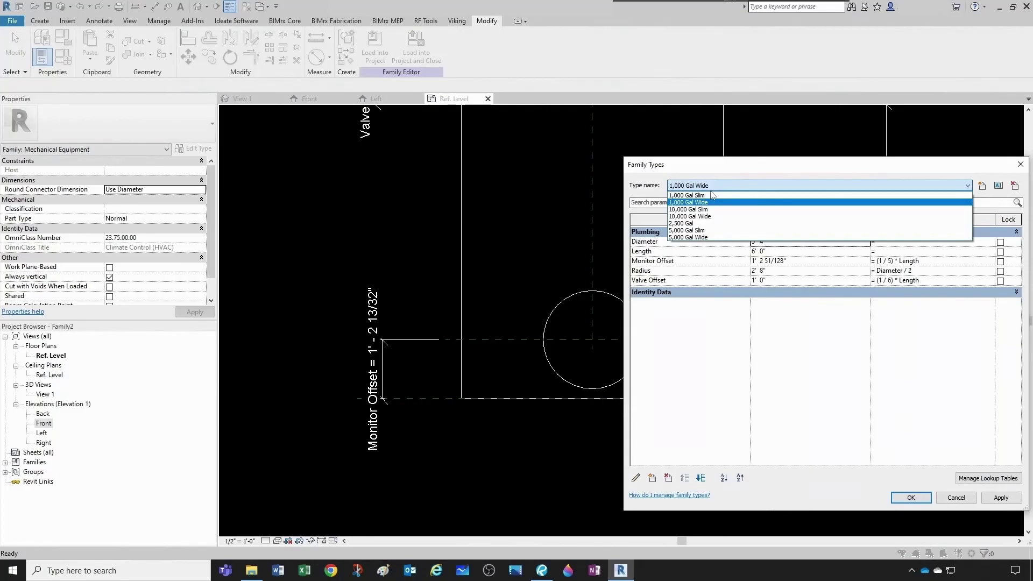
click(711, 195)
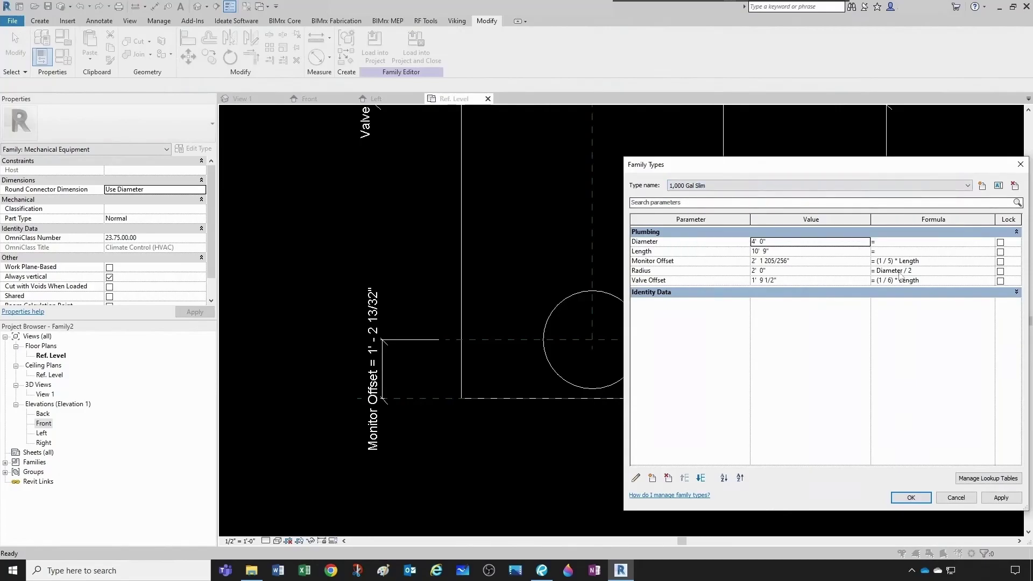
click(712, 186)
click(700, 204)
click(711, 186)
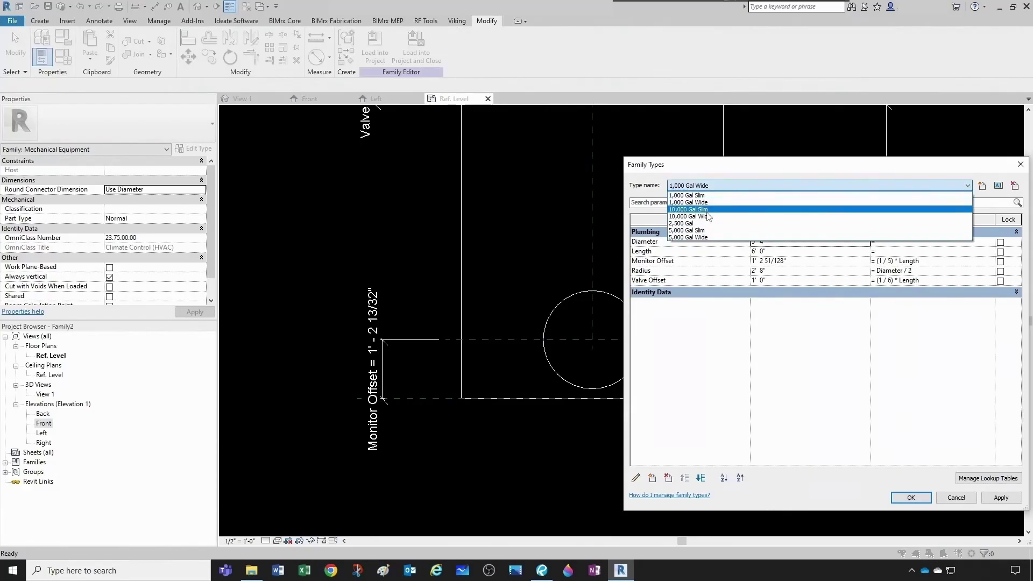
click(707, 216)
click(709, 185)
click(704, 223)
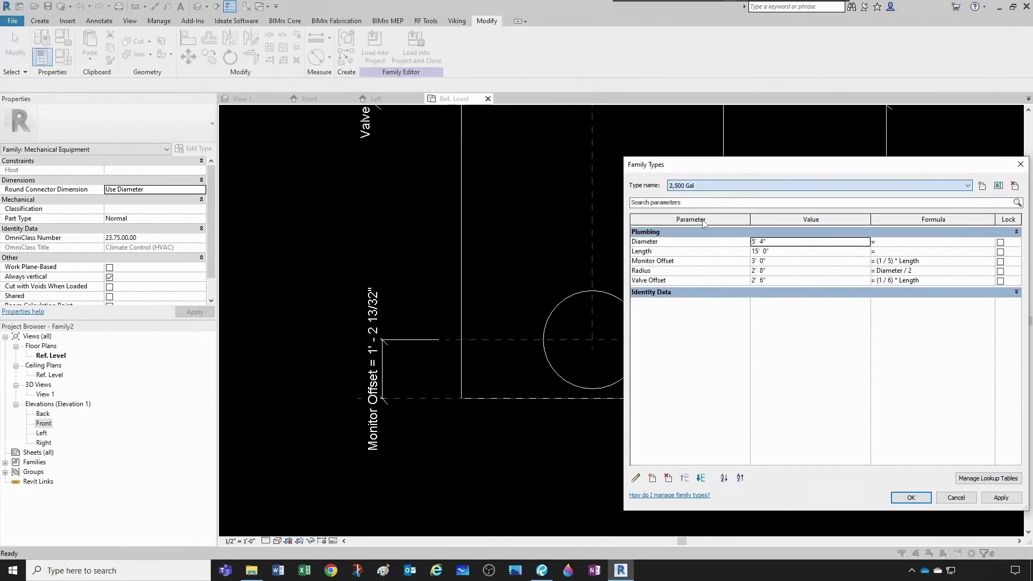
click(709, 186)
click(700, 233)
drag(908, 171, 786, 176)
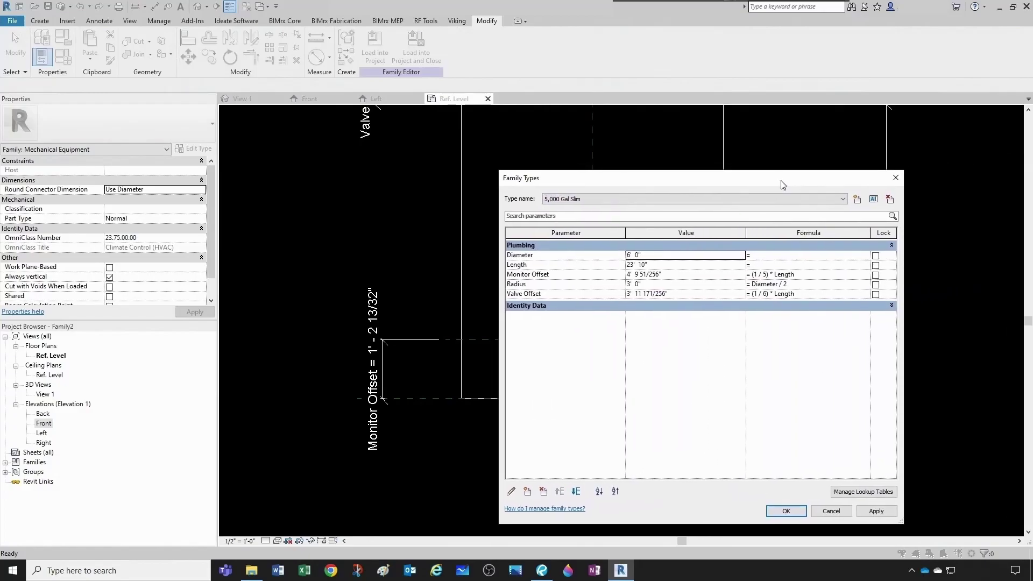
click(899, 169)
- Start a new extrusion and sketch a circle about 6" in diameter near the intersection of the center and Valve Offset planes
middle_drag(592, 389, 587, 522)
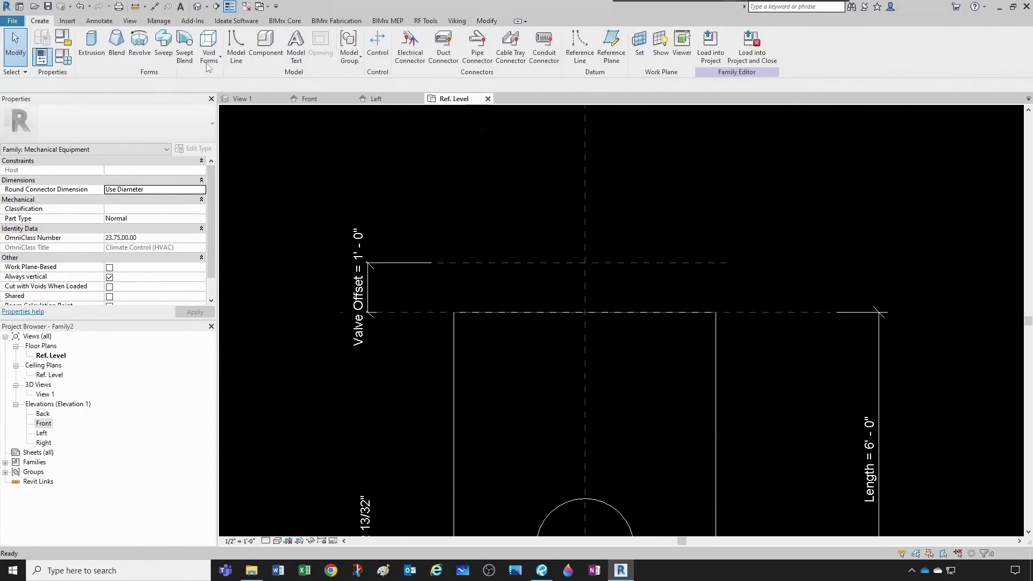
click(92, 44)
click(439, 36)
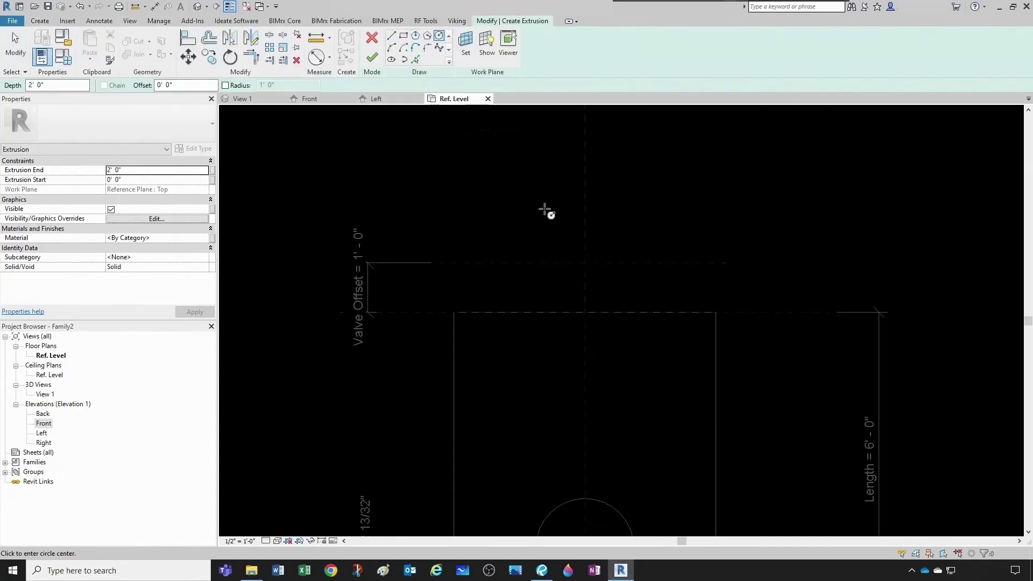
scroll(575, 231, up, 2)
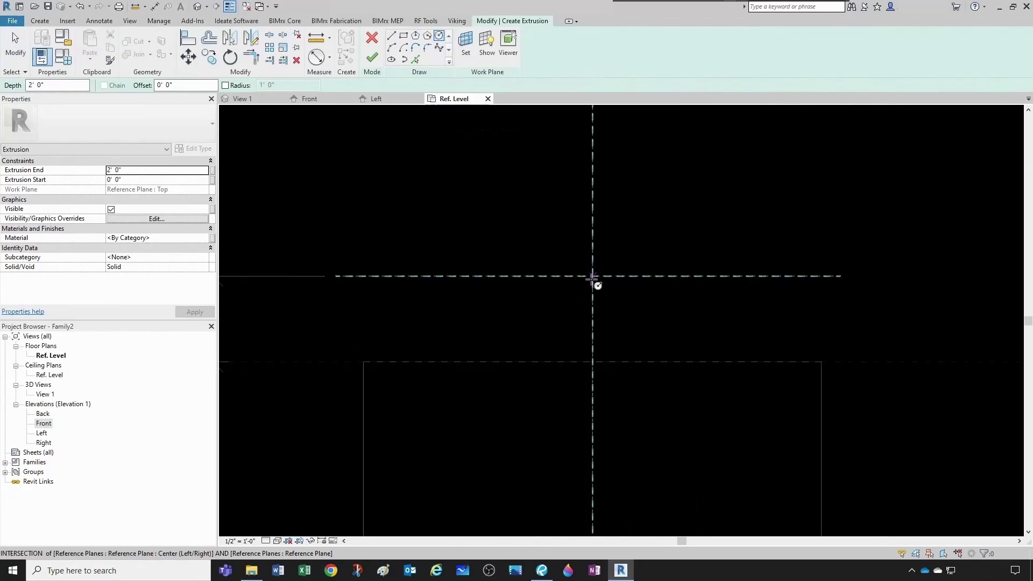
click(634, 239)
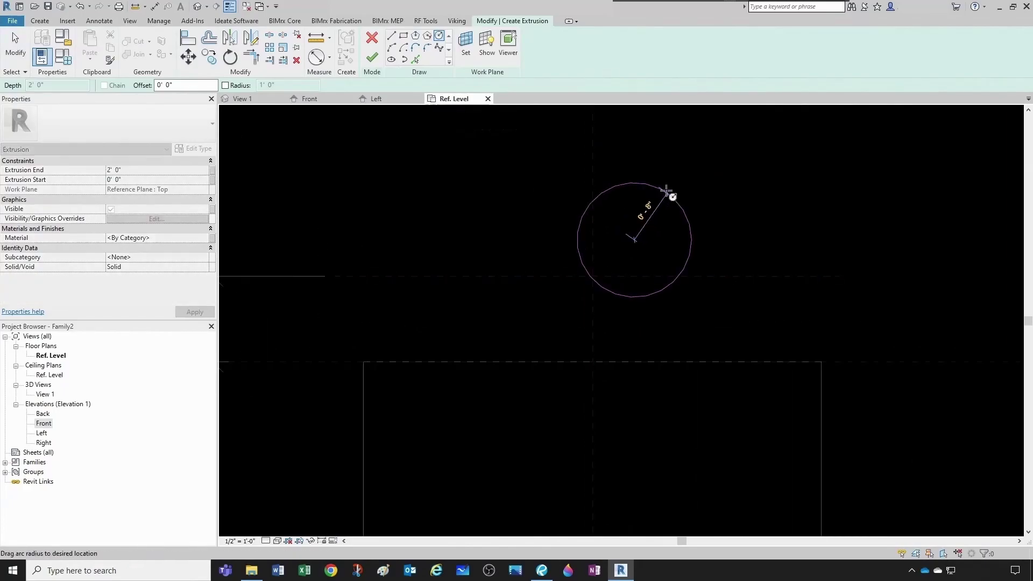
click(653, 248)
key(Escape)
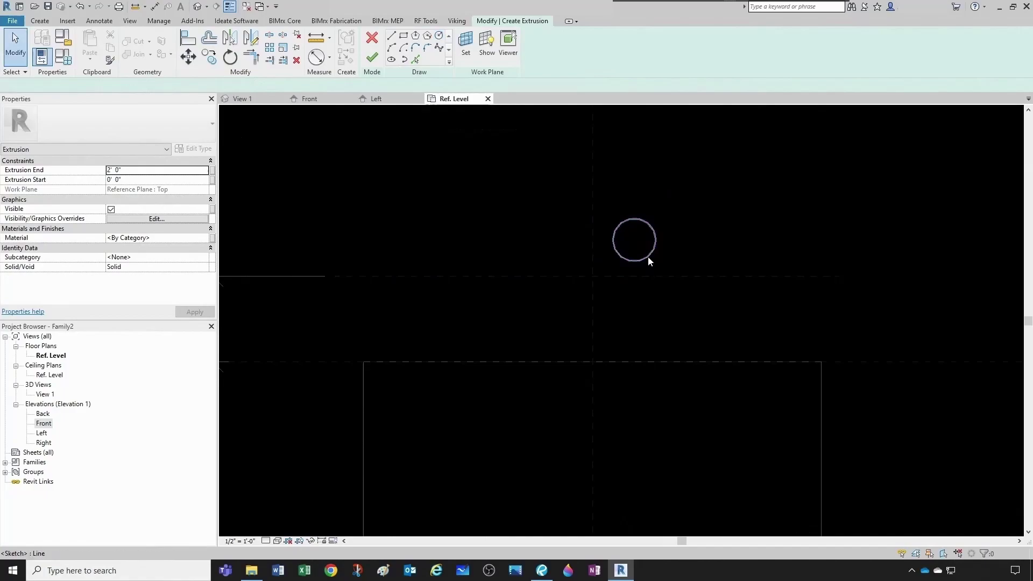
- Make the center mark of the new sketched circle visible
click(646, 258)
click(110, 170)
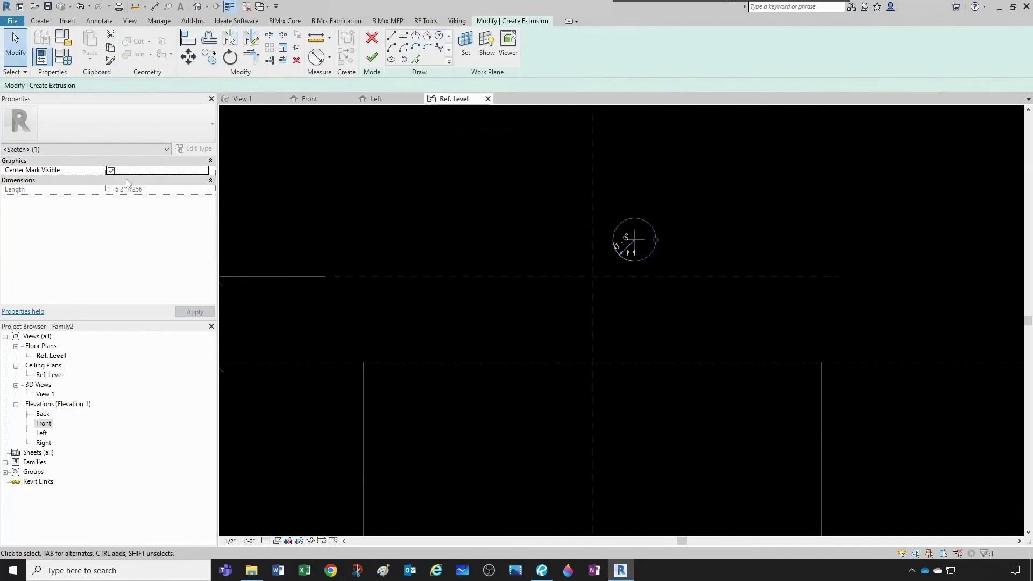
click(518, 225)
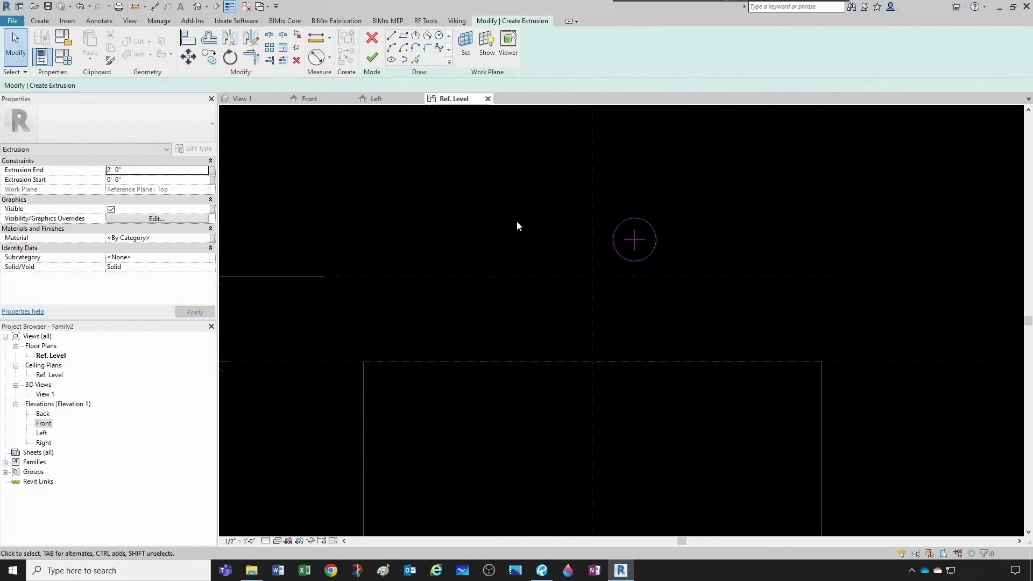
- Align and lock the new circle's center mark to the Center (Left/Right) plane and the Valve Offset reference plane
key(a)
key(l)
click(631, 240)
click(625, 272)
click(603, 242)
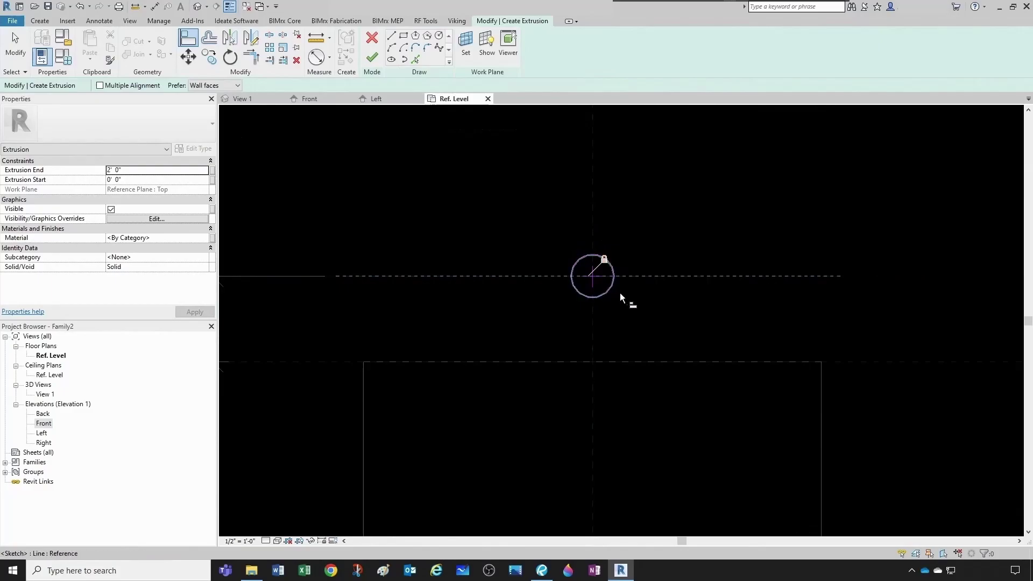
key(Escape)
key(Escape)
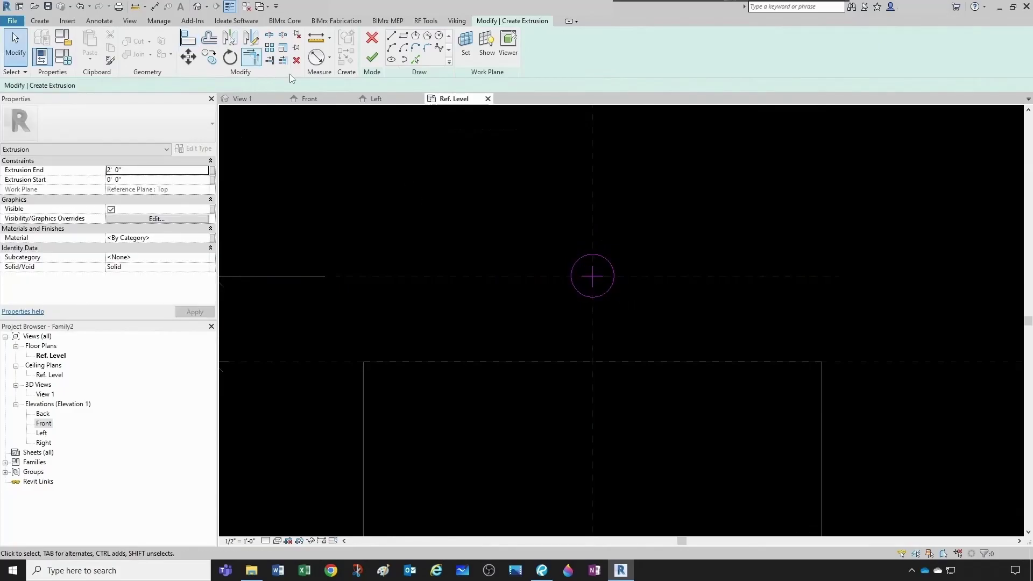
- Add a diameter dimension to the circle at the Valve Offset plane and set it to 2'
click(316, 56)
click(603, 256)
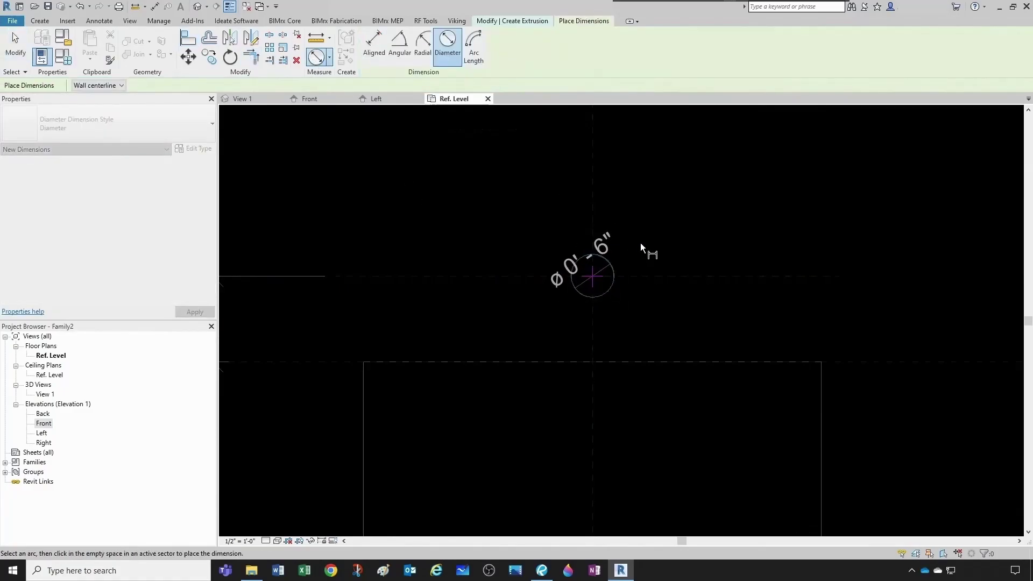
click(640, 244)
key(Escape)
key(Escape)
click(606, 293)
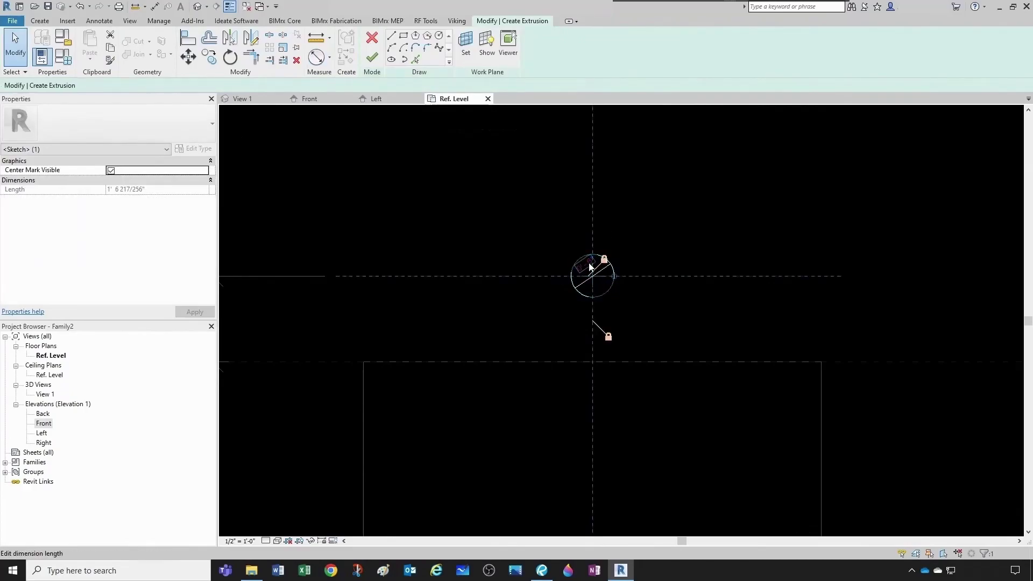
click(570, 258)
text(2)
key(Return)
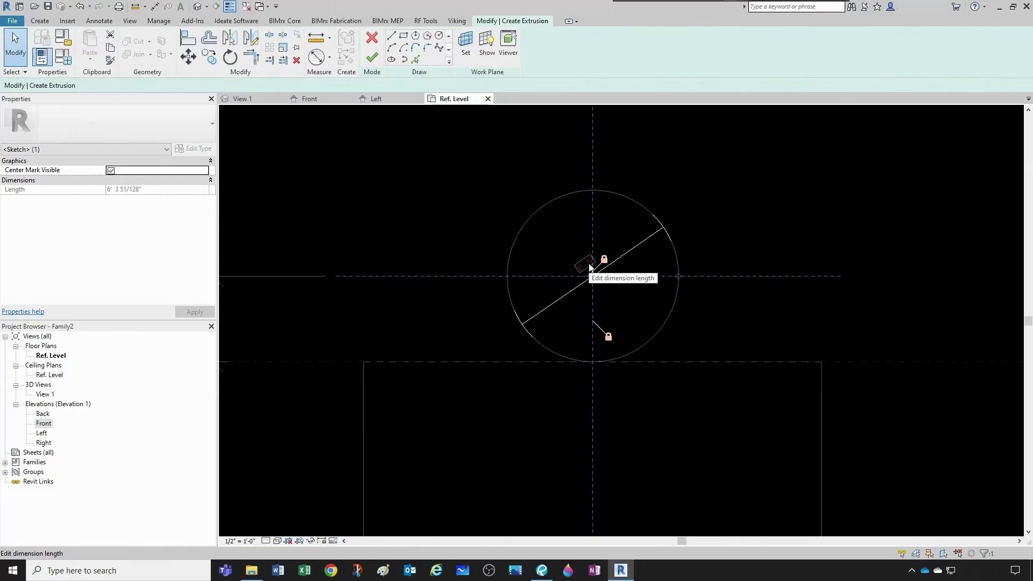
- Finish the valve extrusion, keeping its extrusion end at 2'
click(725, 311)
scroll(728, 307, down, 2)
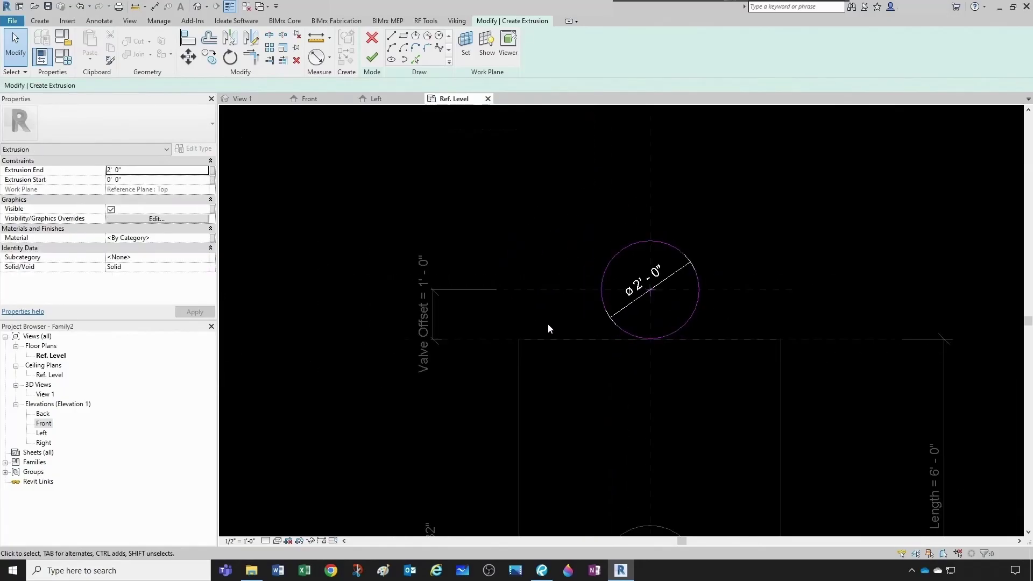
scroll(577, 298, up, 1)
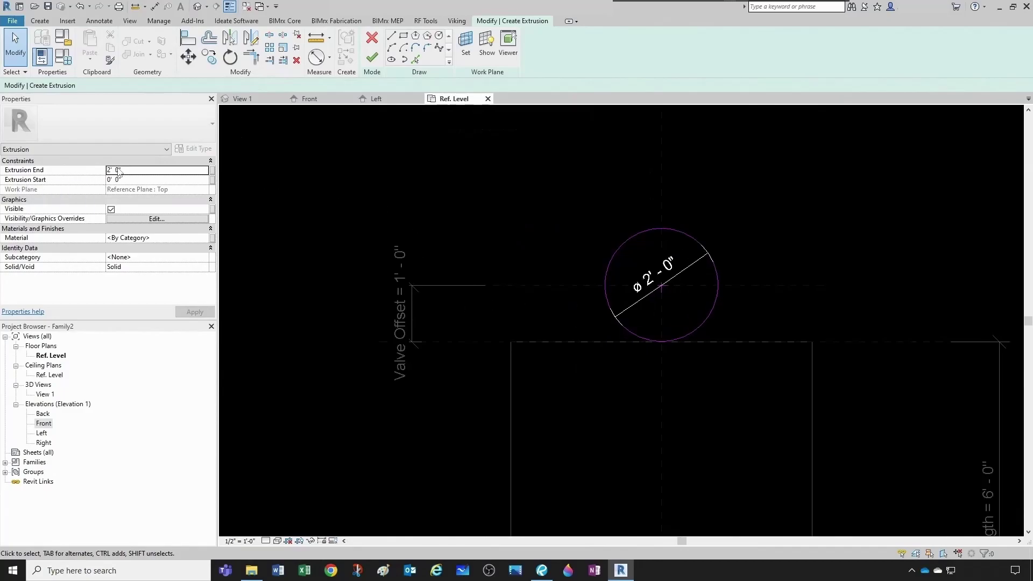
click(373, 60)
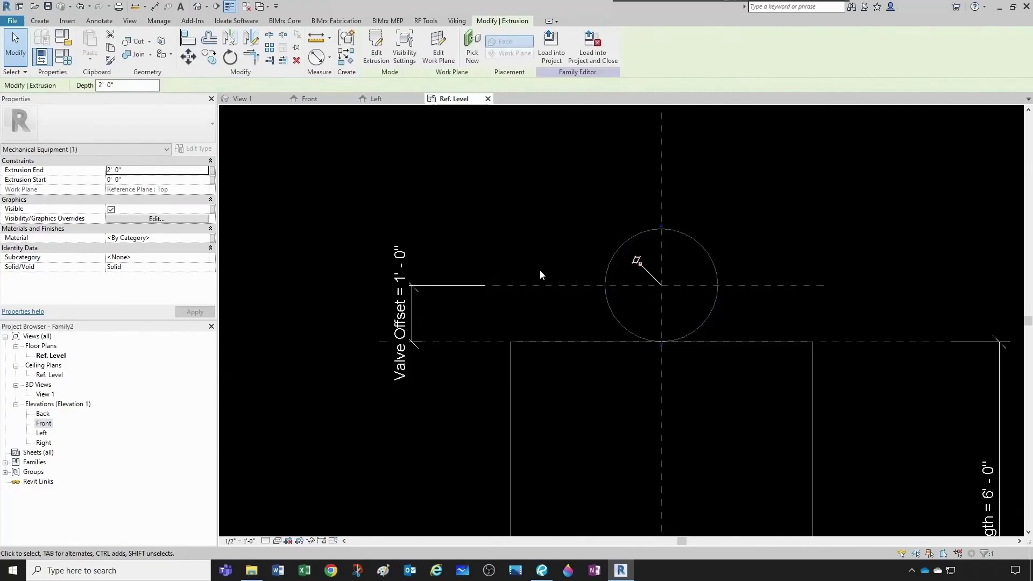
- Examine the Monitor Offset and Valve Offset formulas in the family types
click(74, 62)
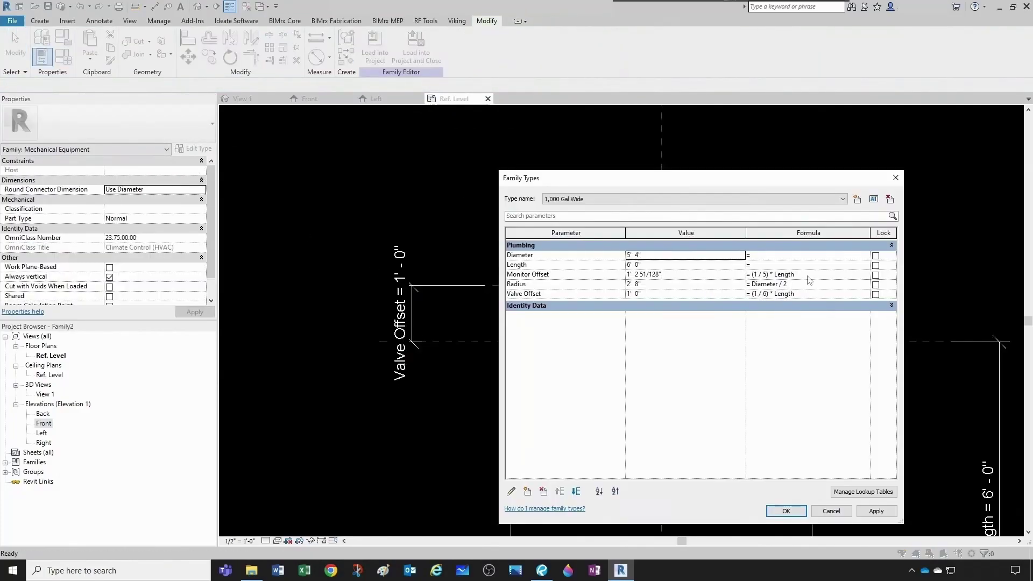
click(803, 277)
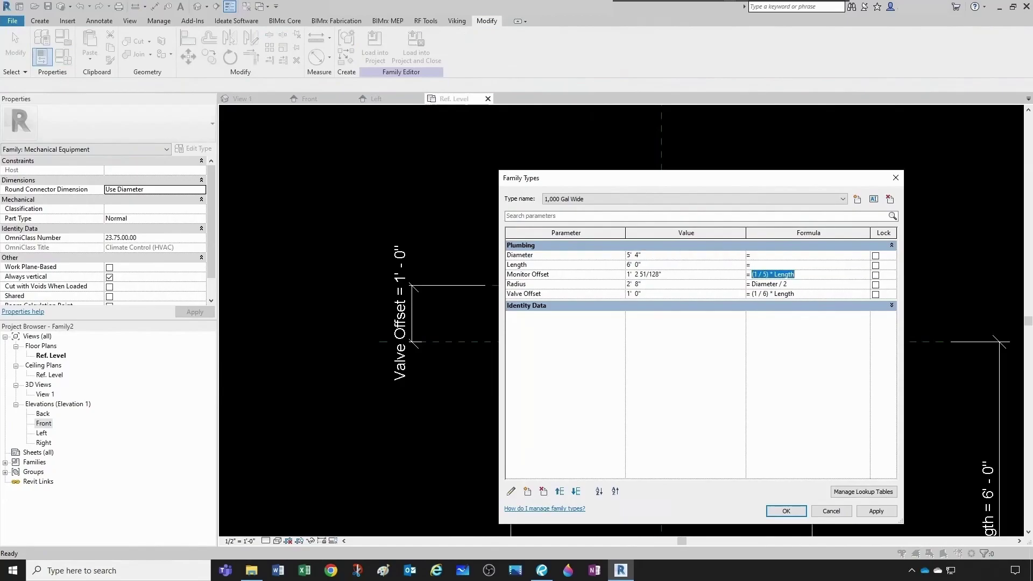
click(805, 295)
click(787, 511)
- Inspect the tank with both cylindrical extrusions in the 3D view
scroll(673, 282, down, 3)
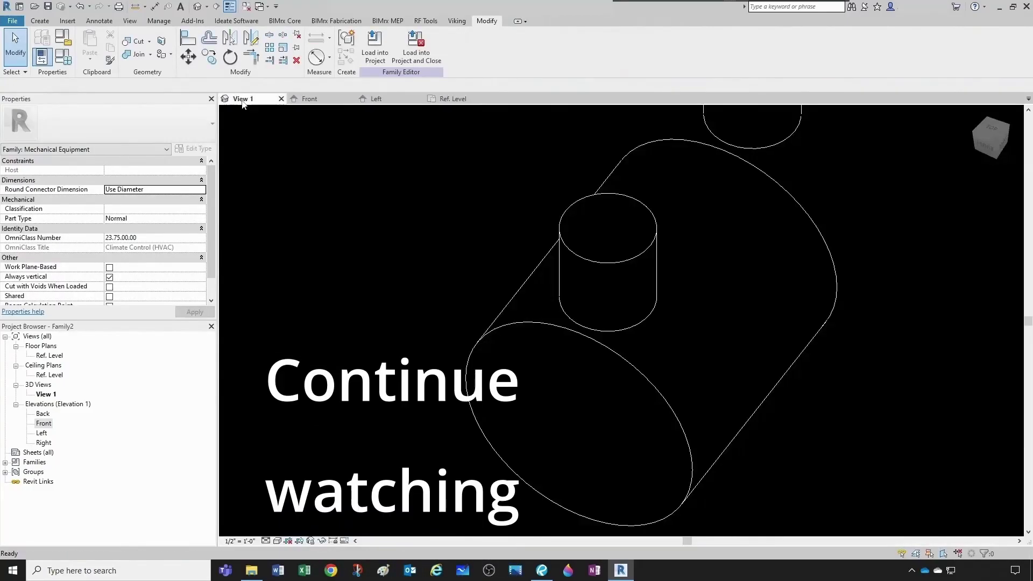
scroll(623, 326, down, 3)
shift+middle_drag(647, 350, 780, 318)
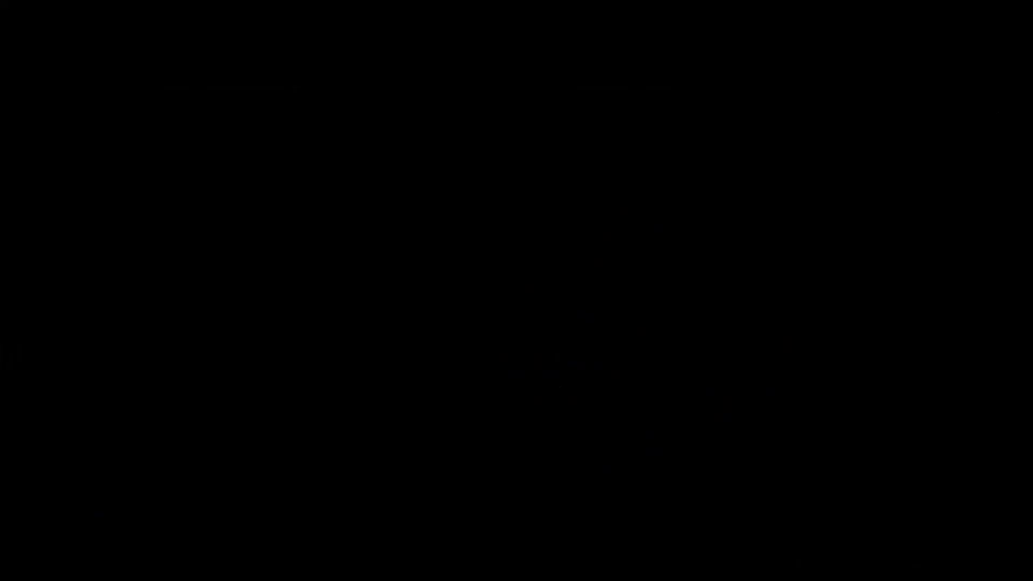